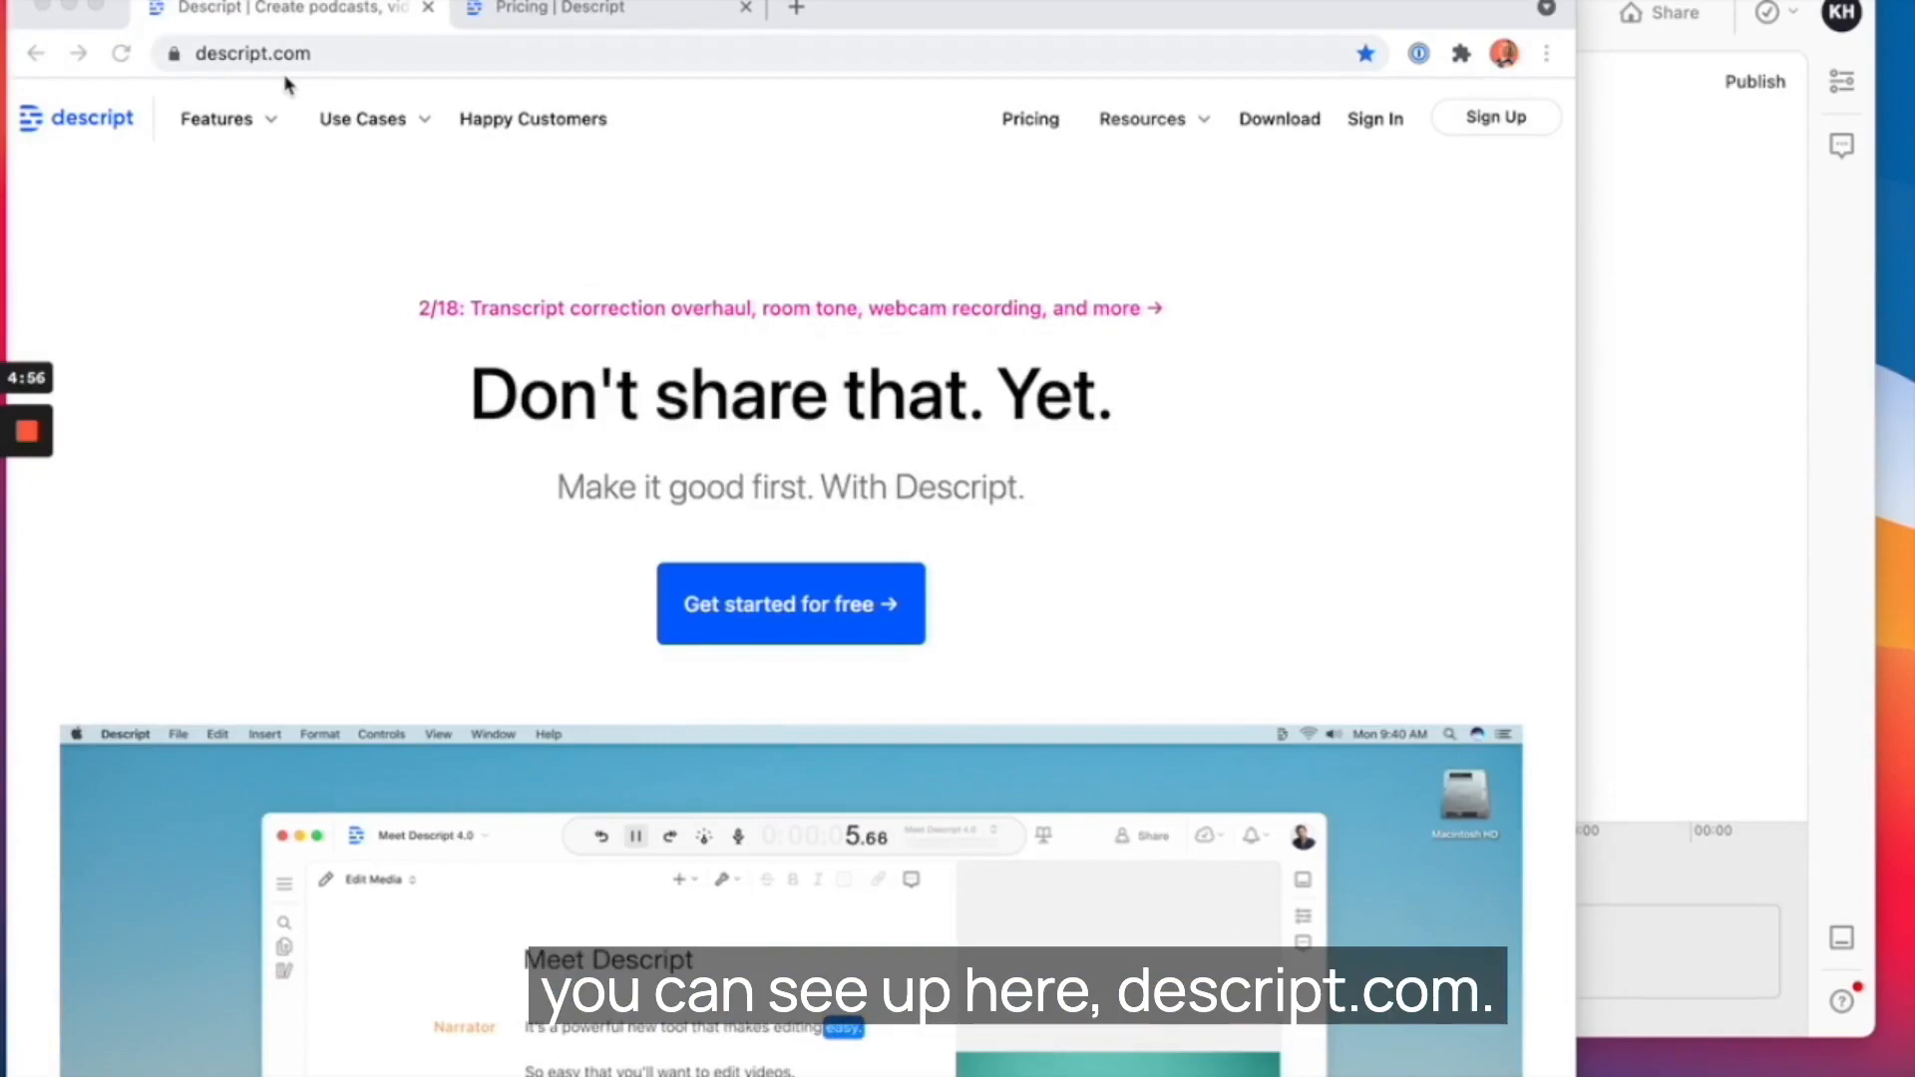
# Look over the Descript home page and compare the plans on its pricing page
pyautogui.scroll(-5, 1479, 566)
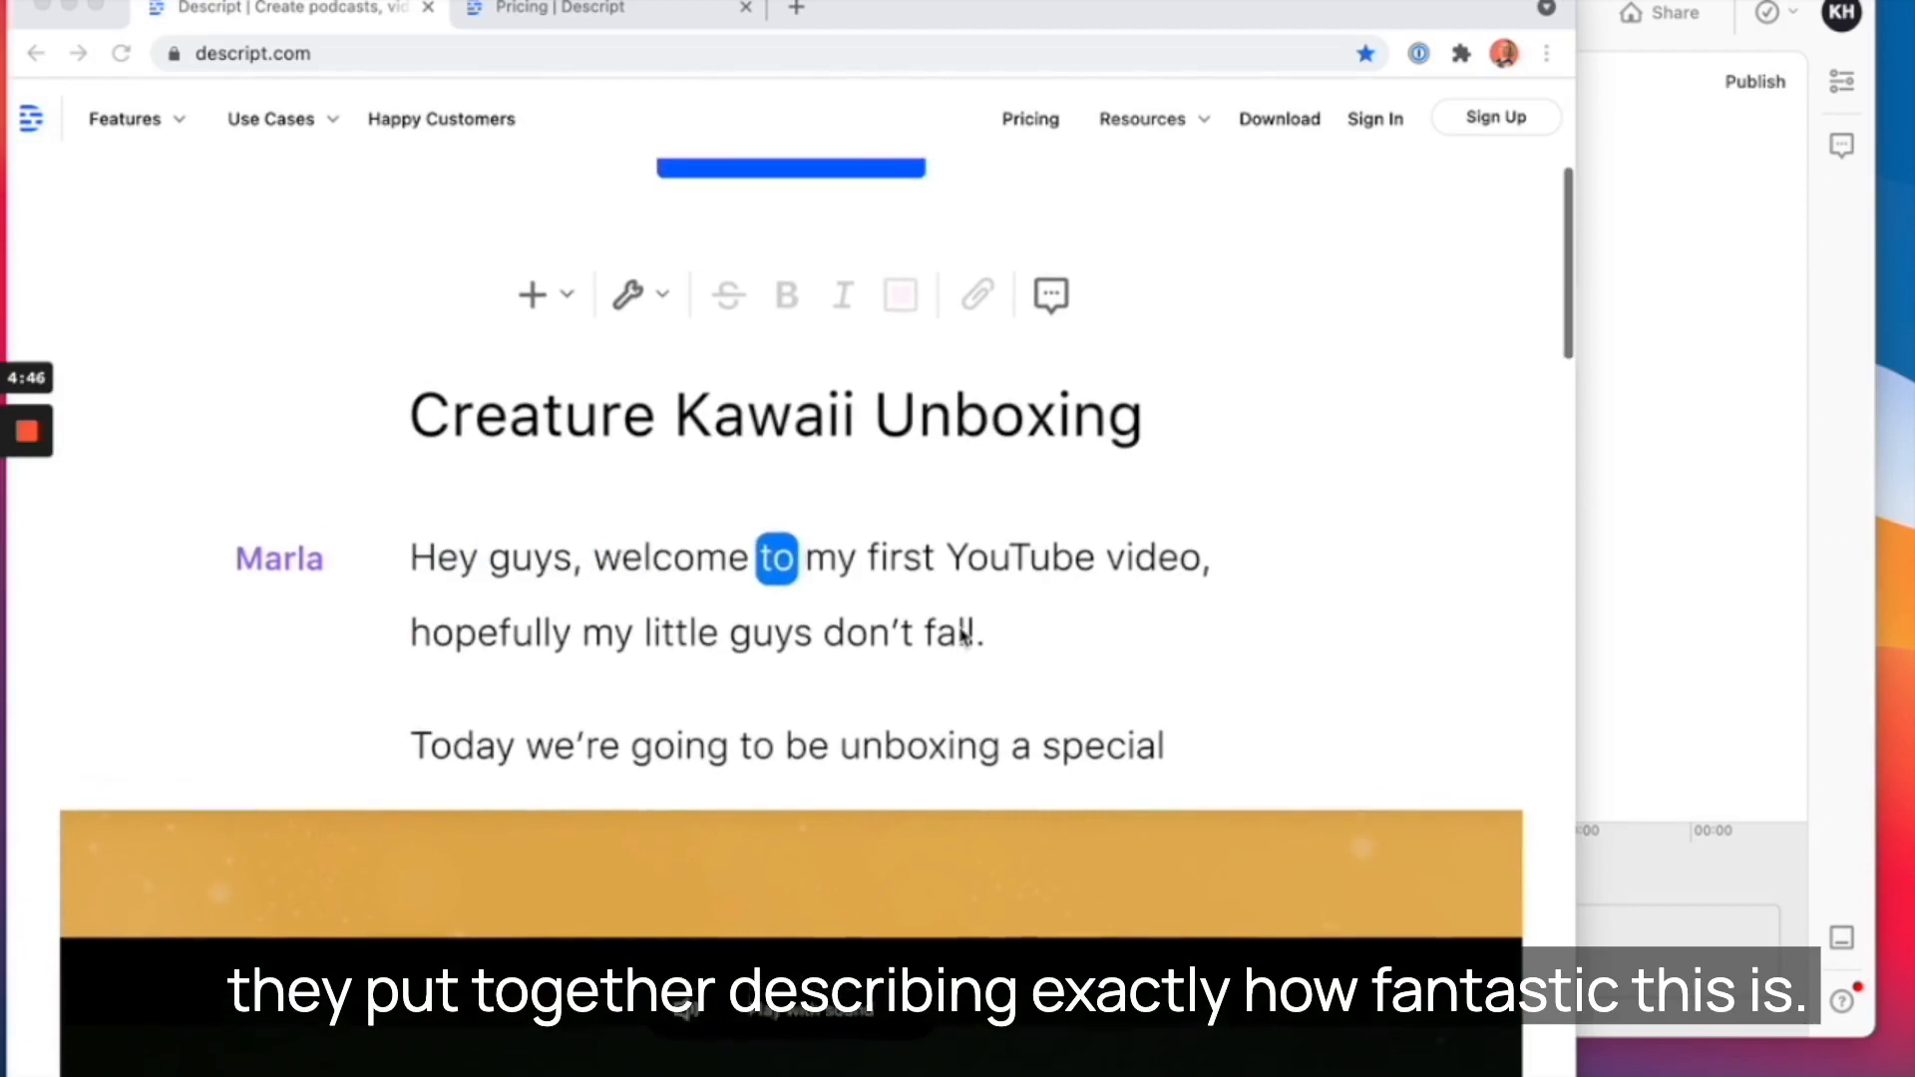
pyautogui.click(561, 10)
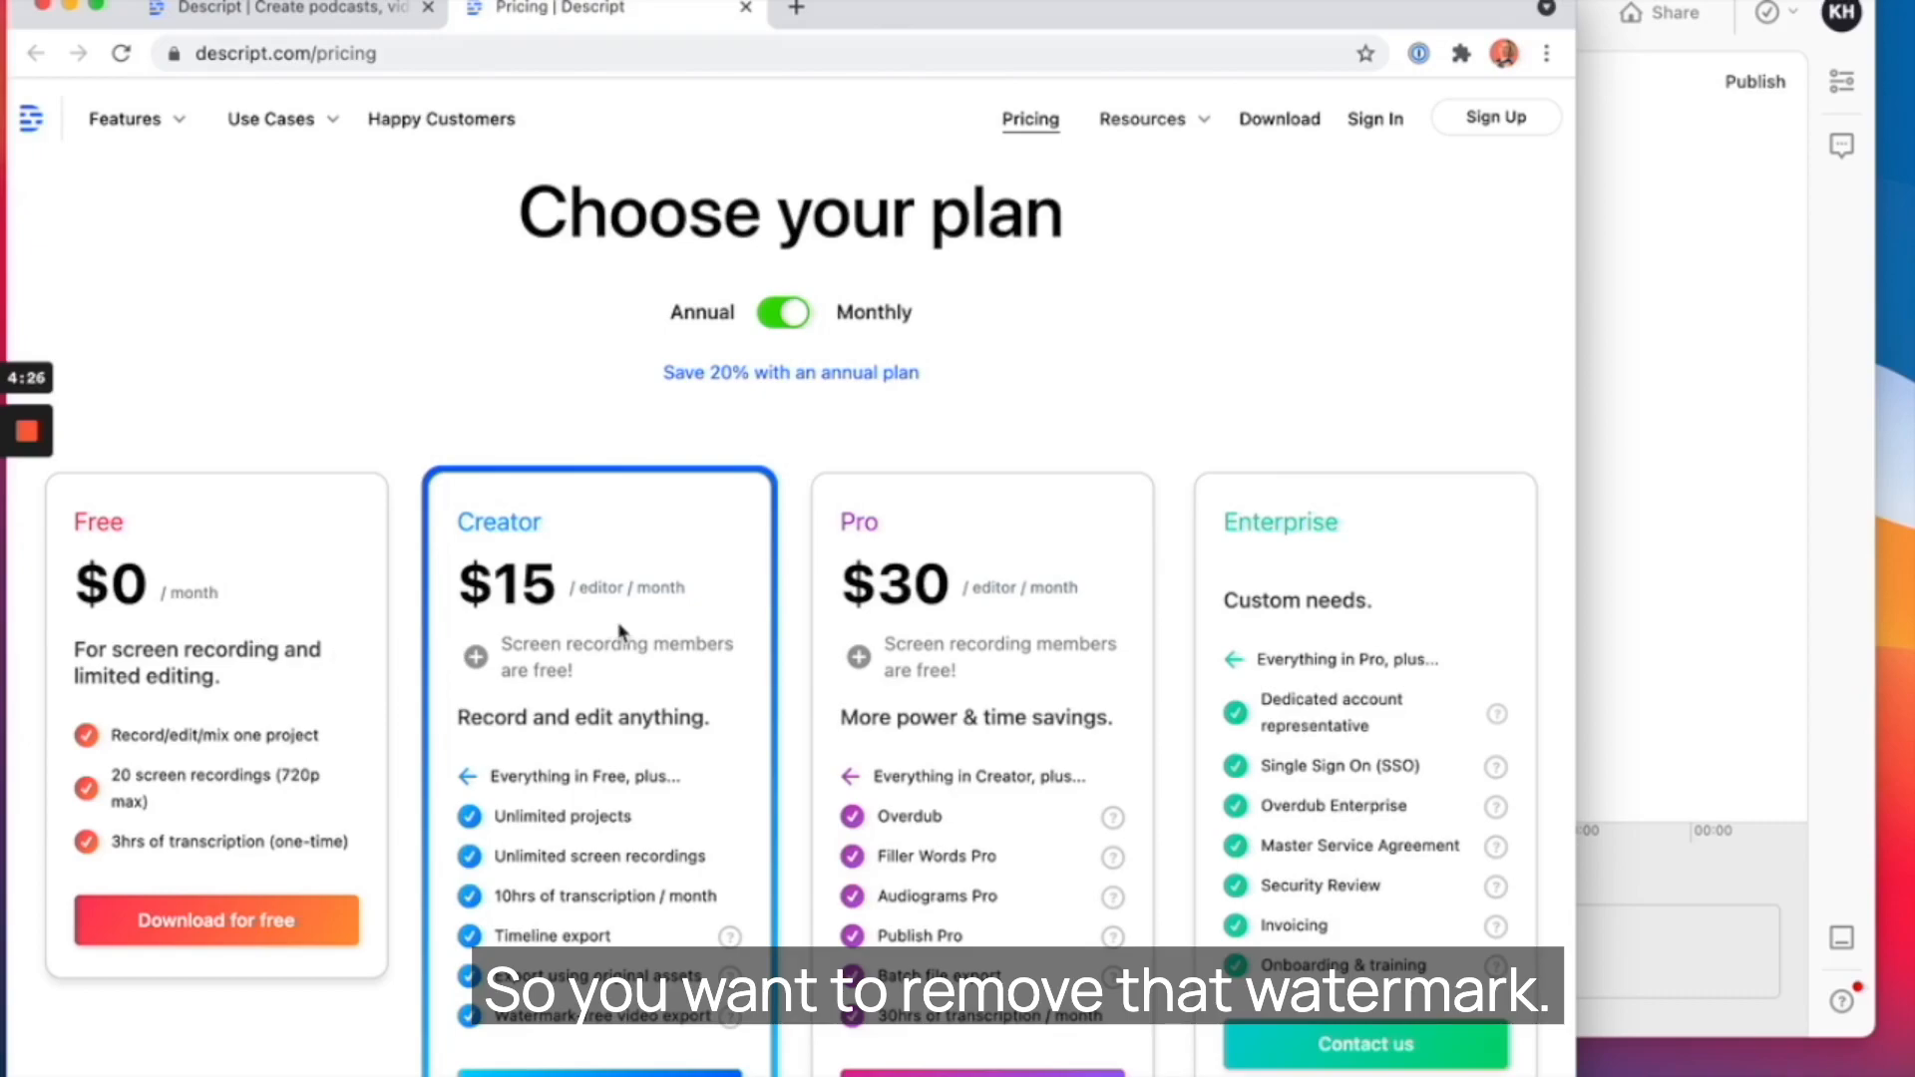
# Switch to the Descript app, import intro.mov into the empty Tech-W4-D5-Captions composition and transcribe it automatically
pyautogui.click(1653, 321)
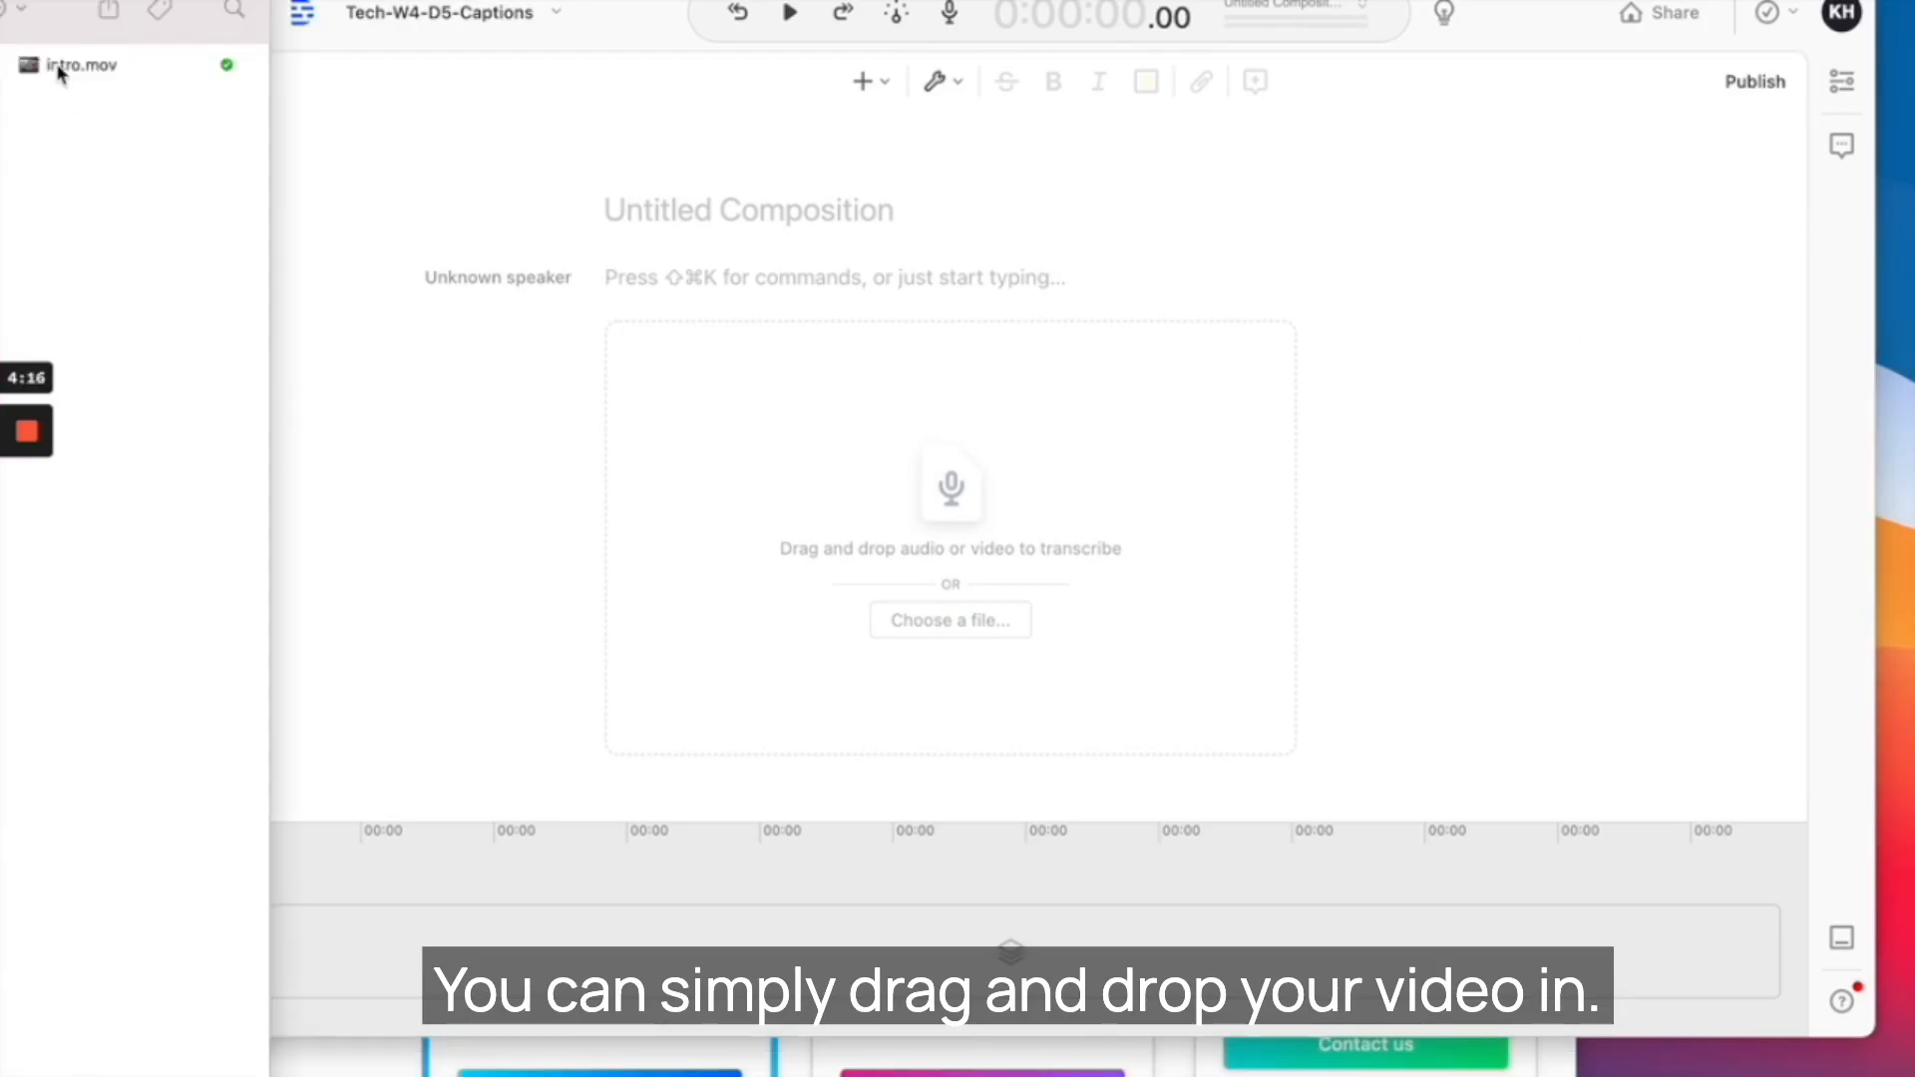
pyautogui.moveTo(55, 66); pyautogui.dragTo(916, 473)
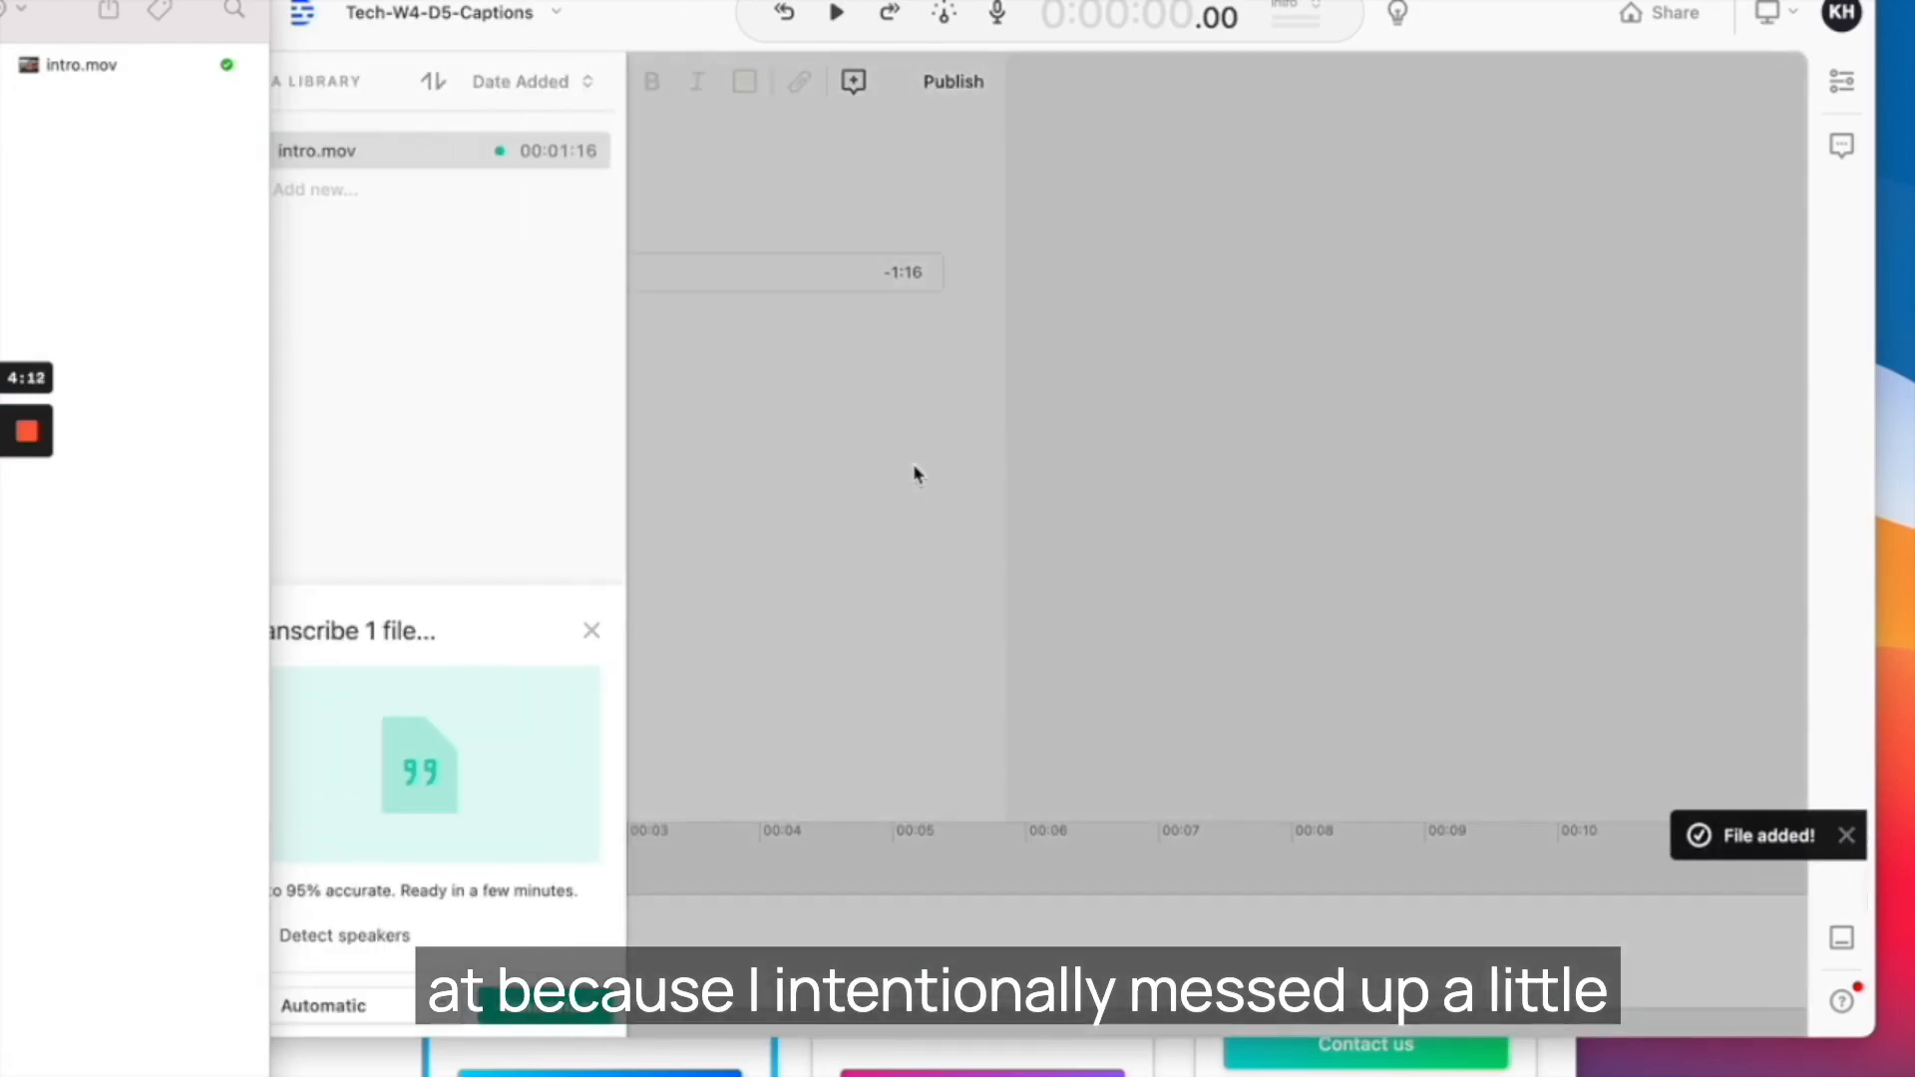
pyautogui.click(916, 475)
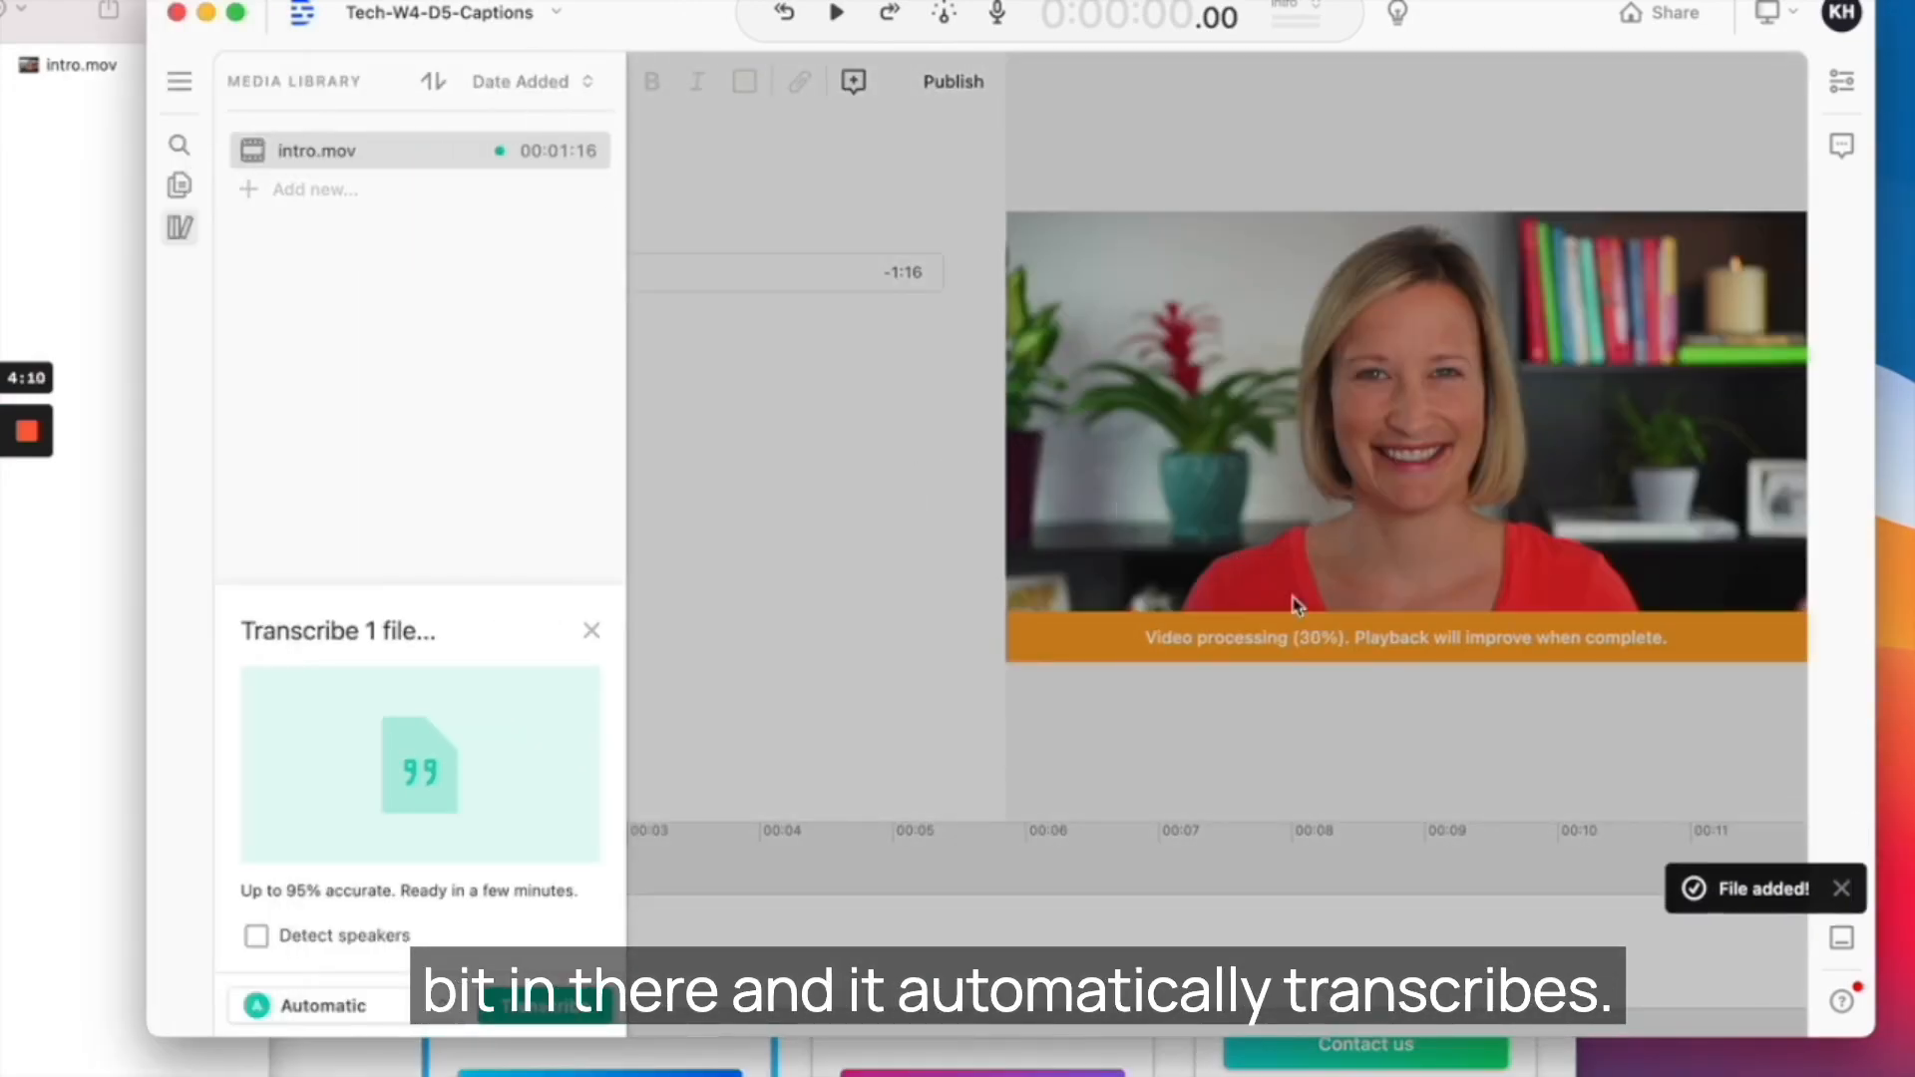
pyautogui.click(538, 1007)
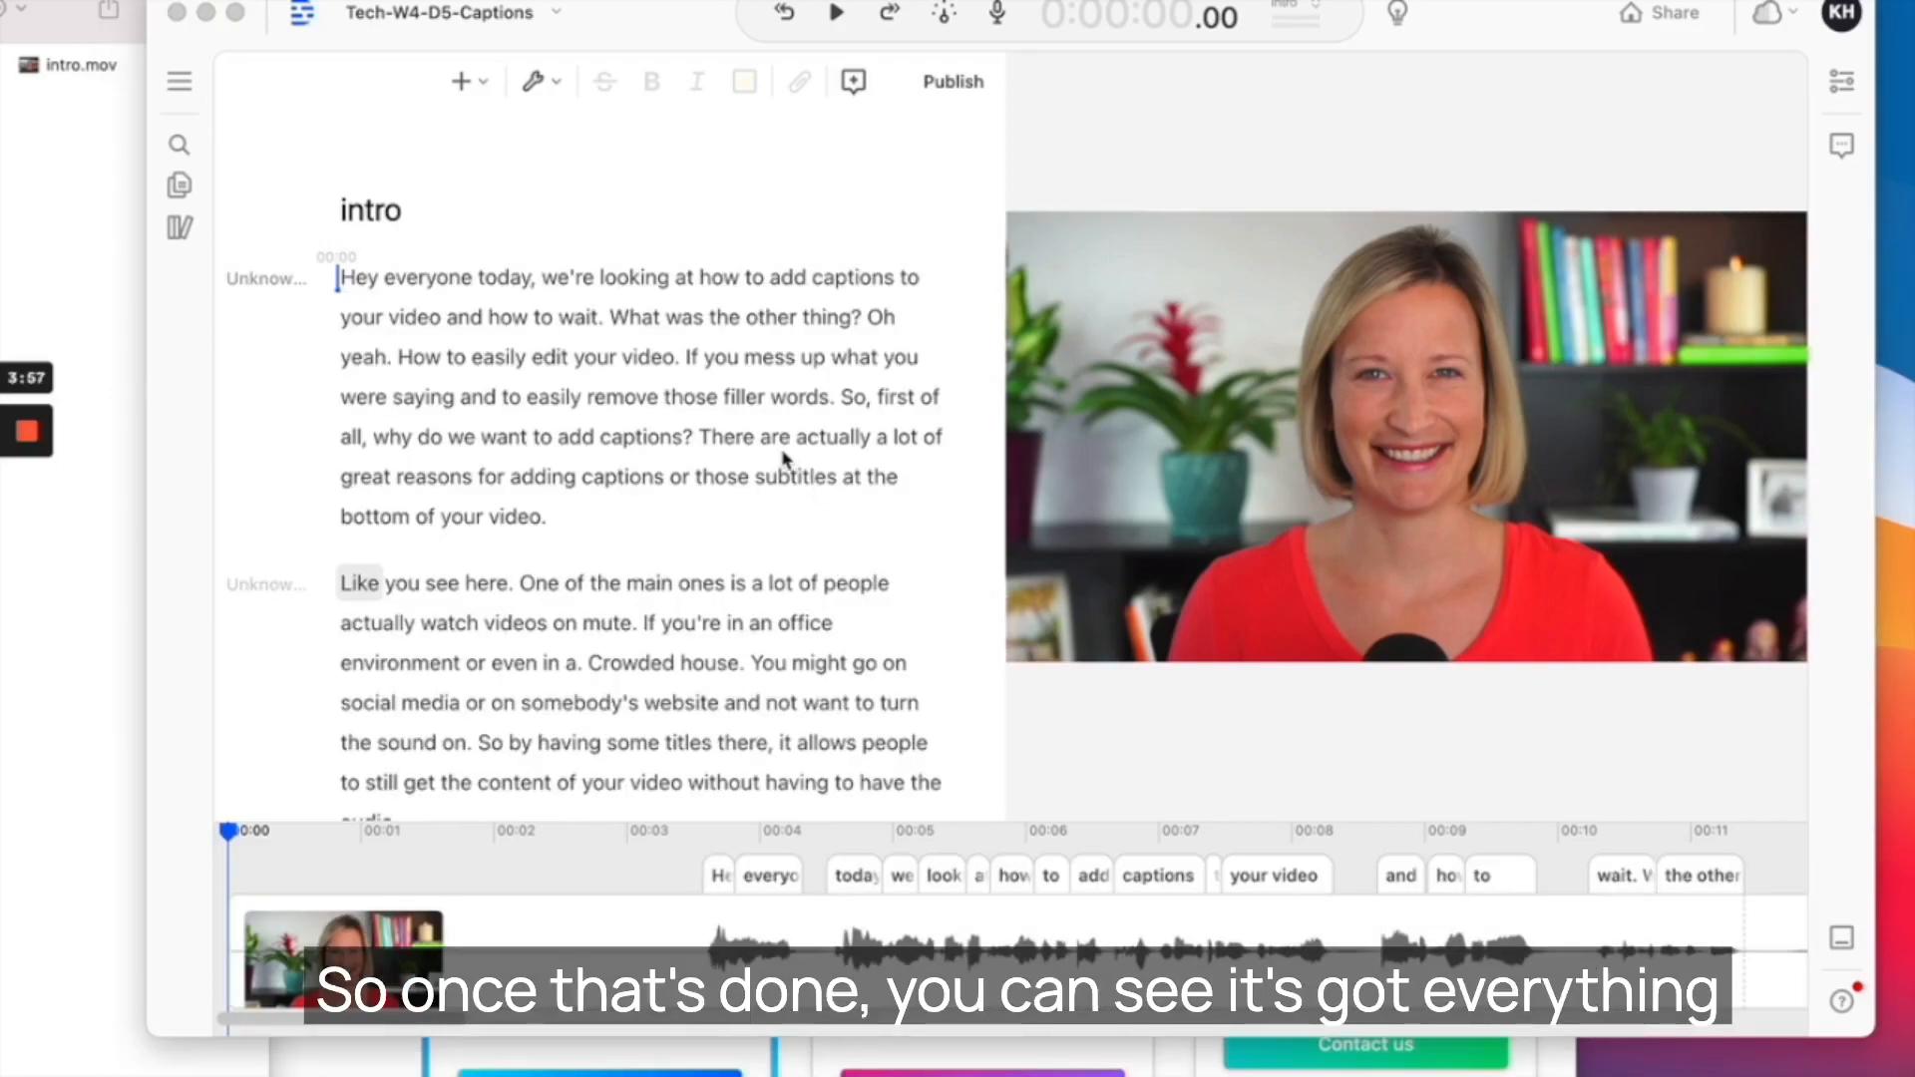
# Add Fancy Captions to the entire transcript of the intro composition
pyautogui.scroll(-10, 563, 500)
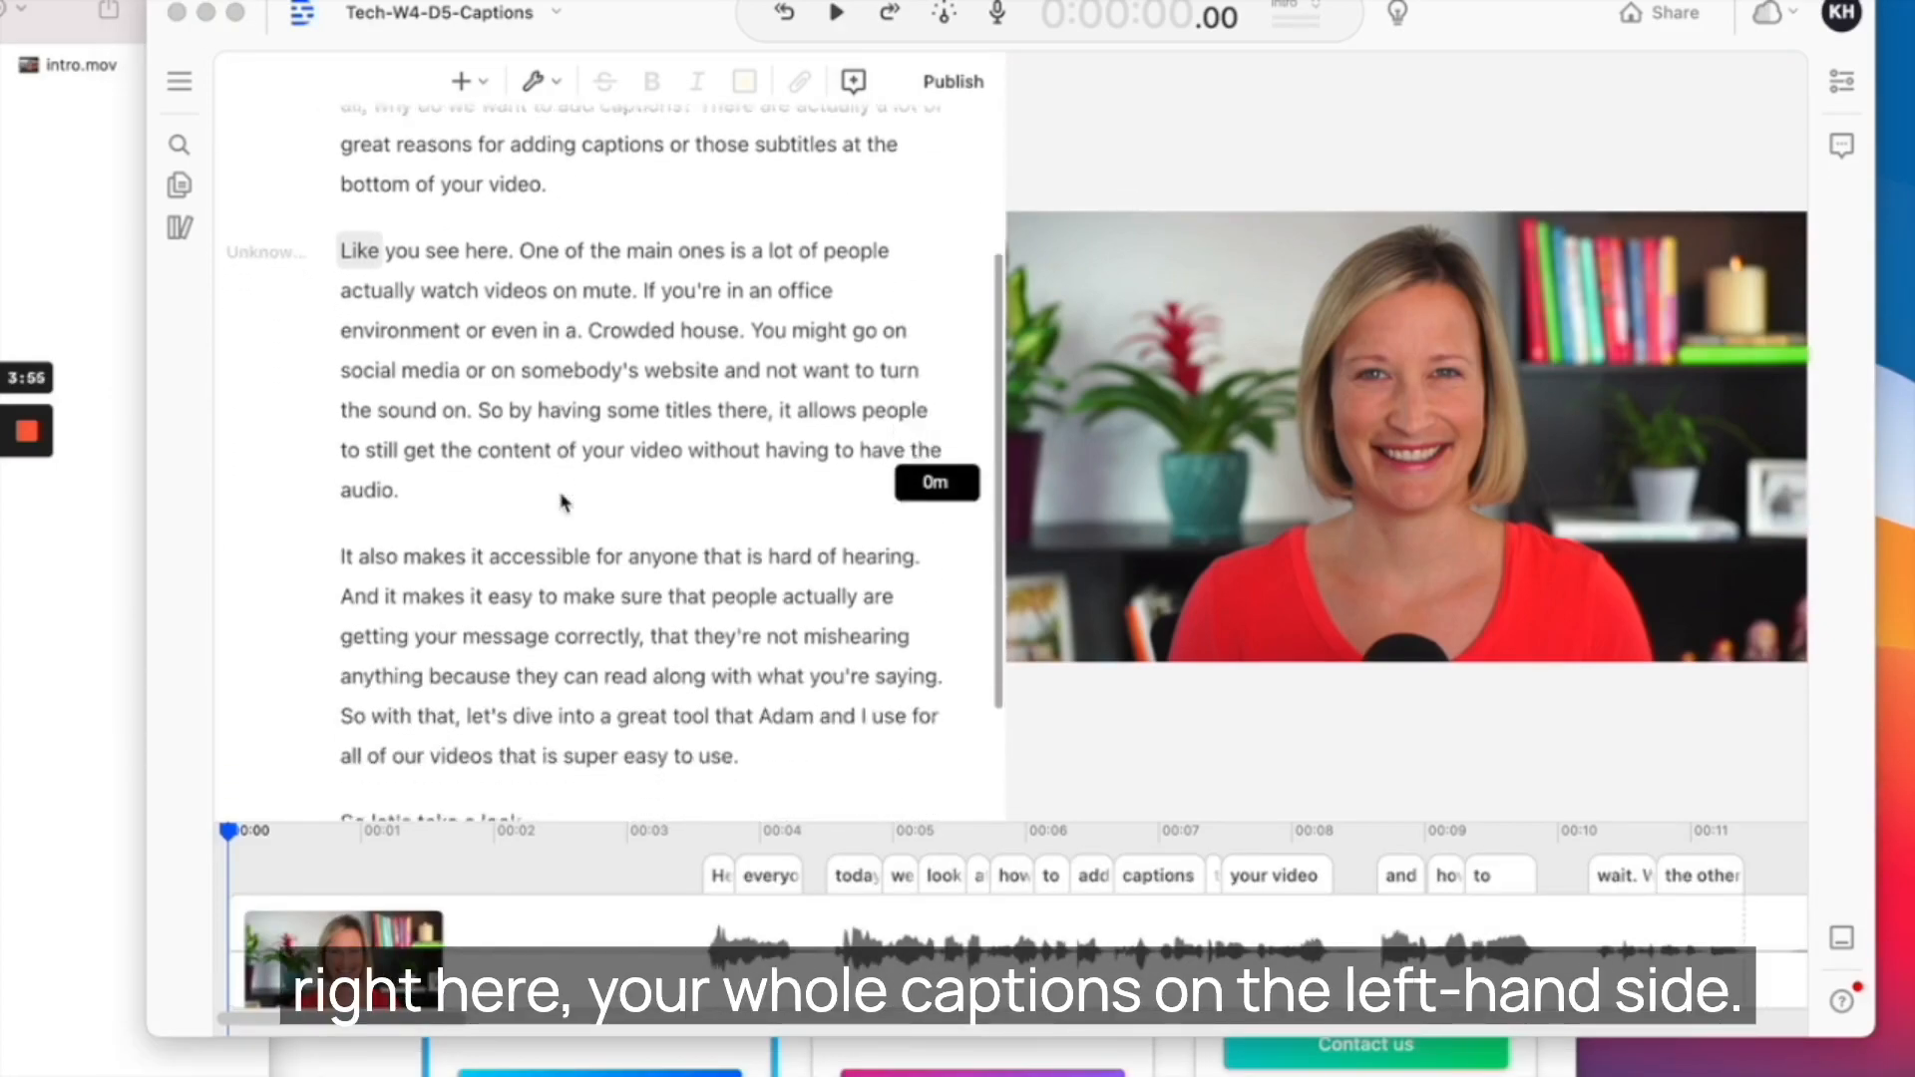
pyautogui.scroll(10, 564, 501)
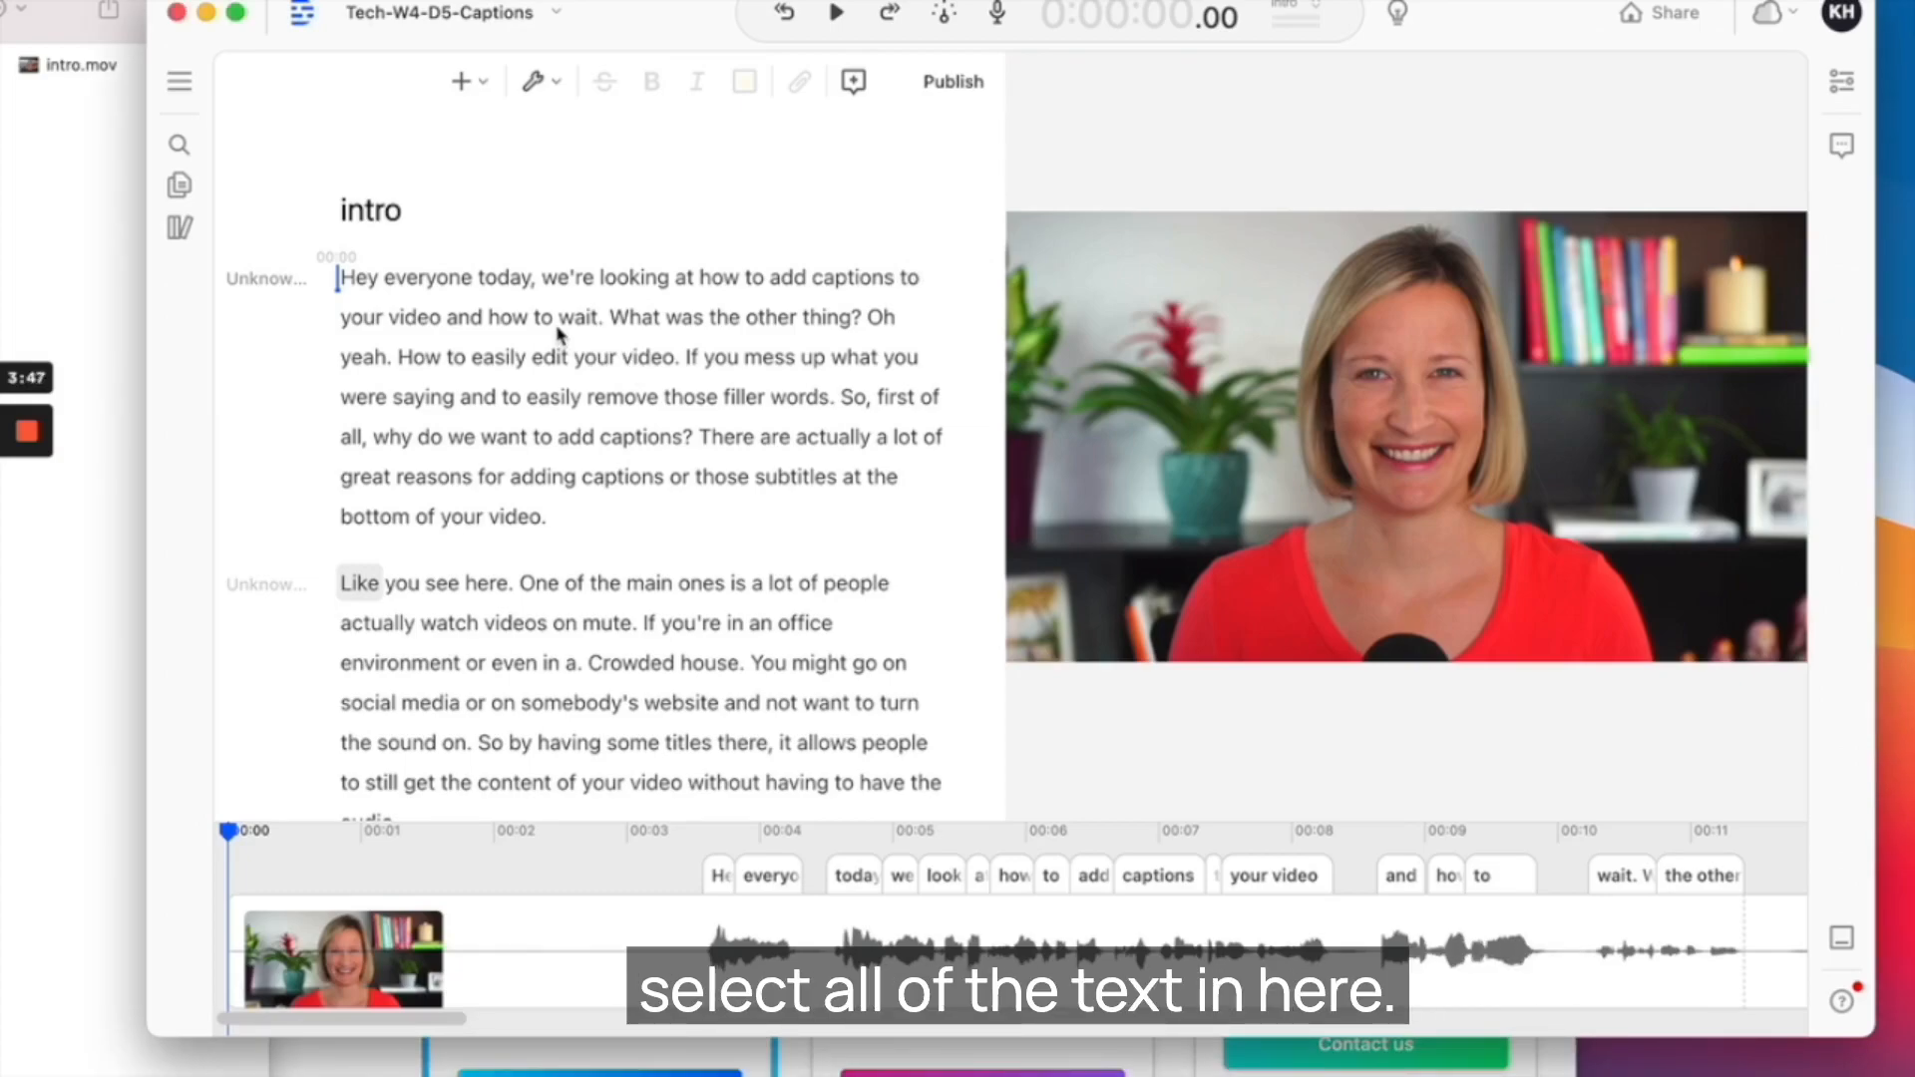
pyautogui.press('super+a')
pyautogui.scroll(-5, 529, 319)
pyautogui.scroll(5, 499, 312)
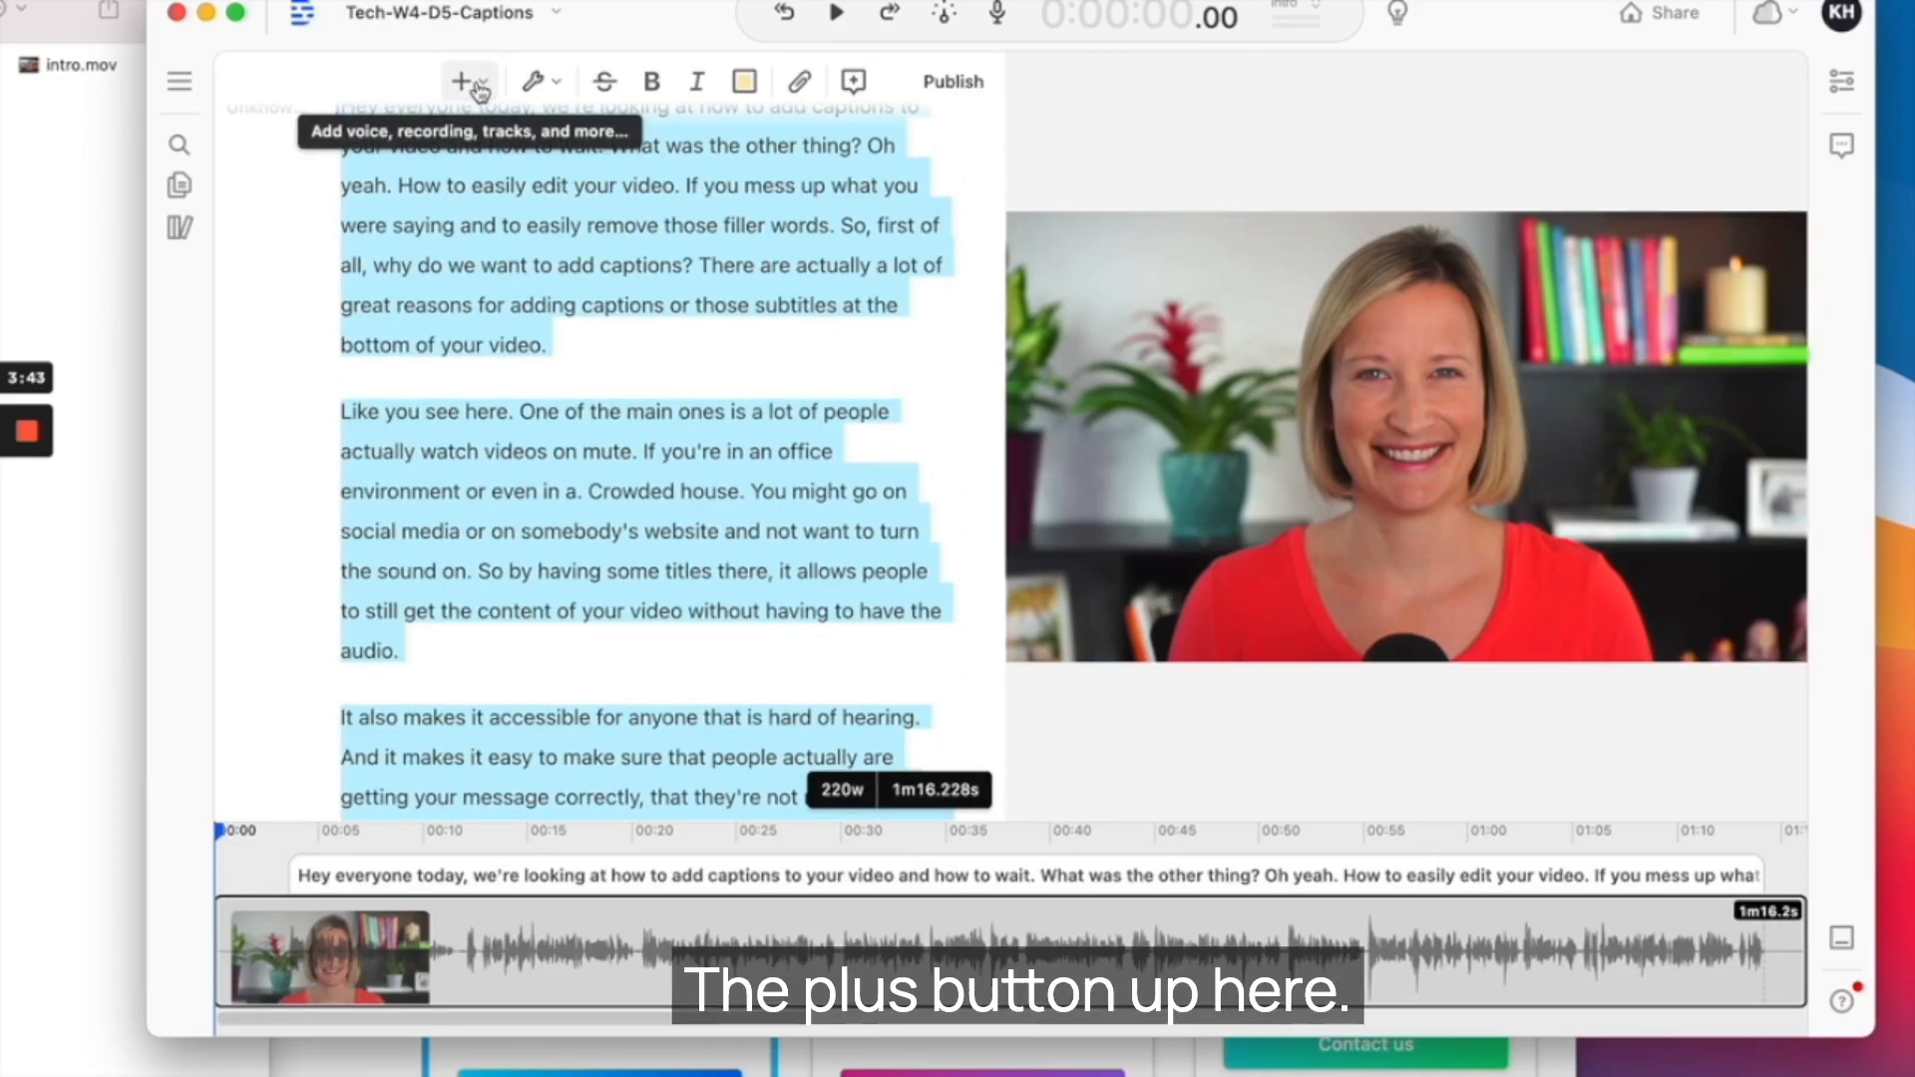
pyautogui.click(480, 88)
pyautogui.scroll(-1, 1094, 688)
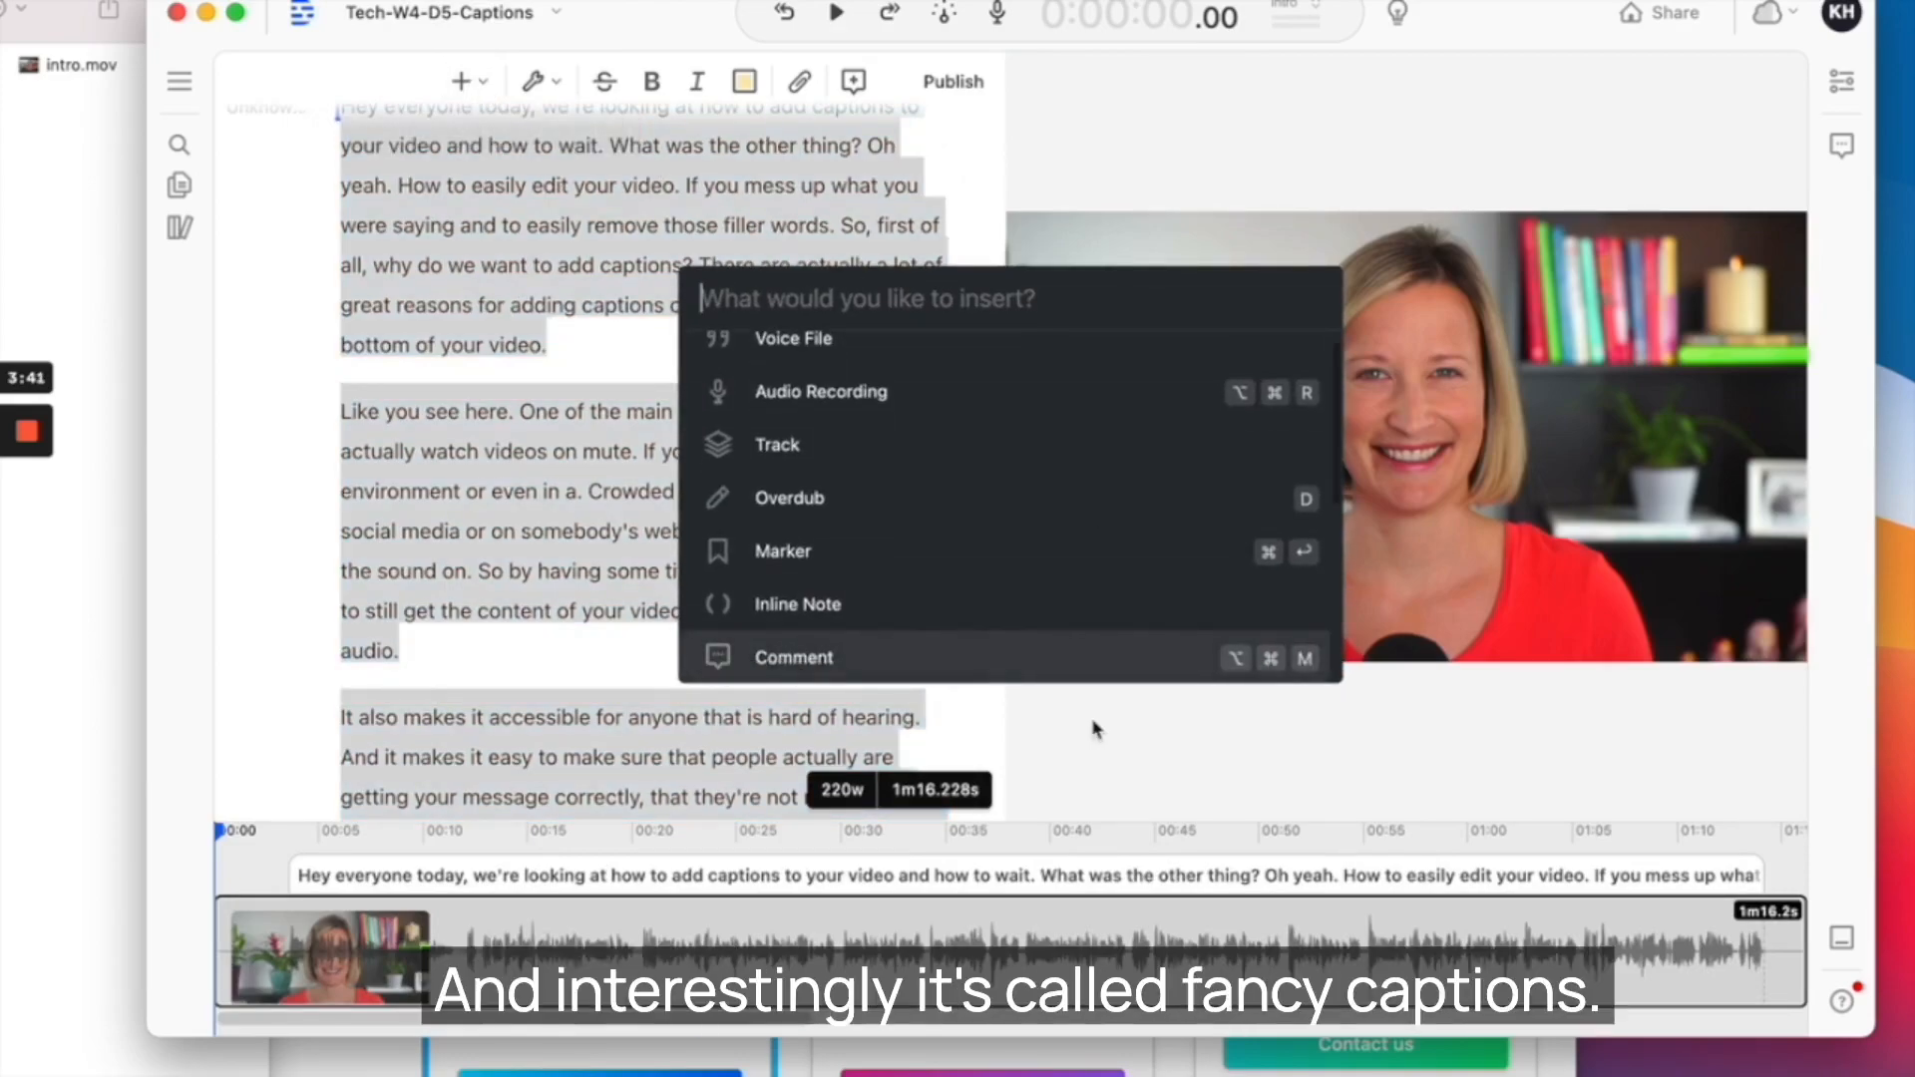
pyautogui.scroll(-5, 1094, 616)
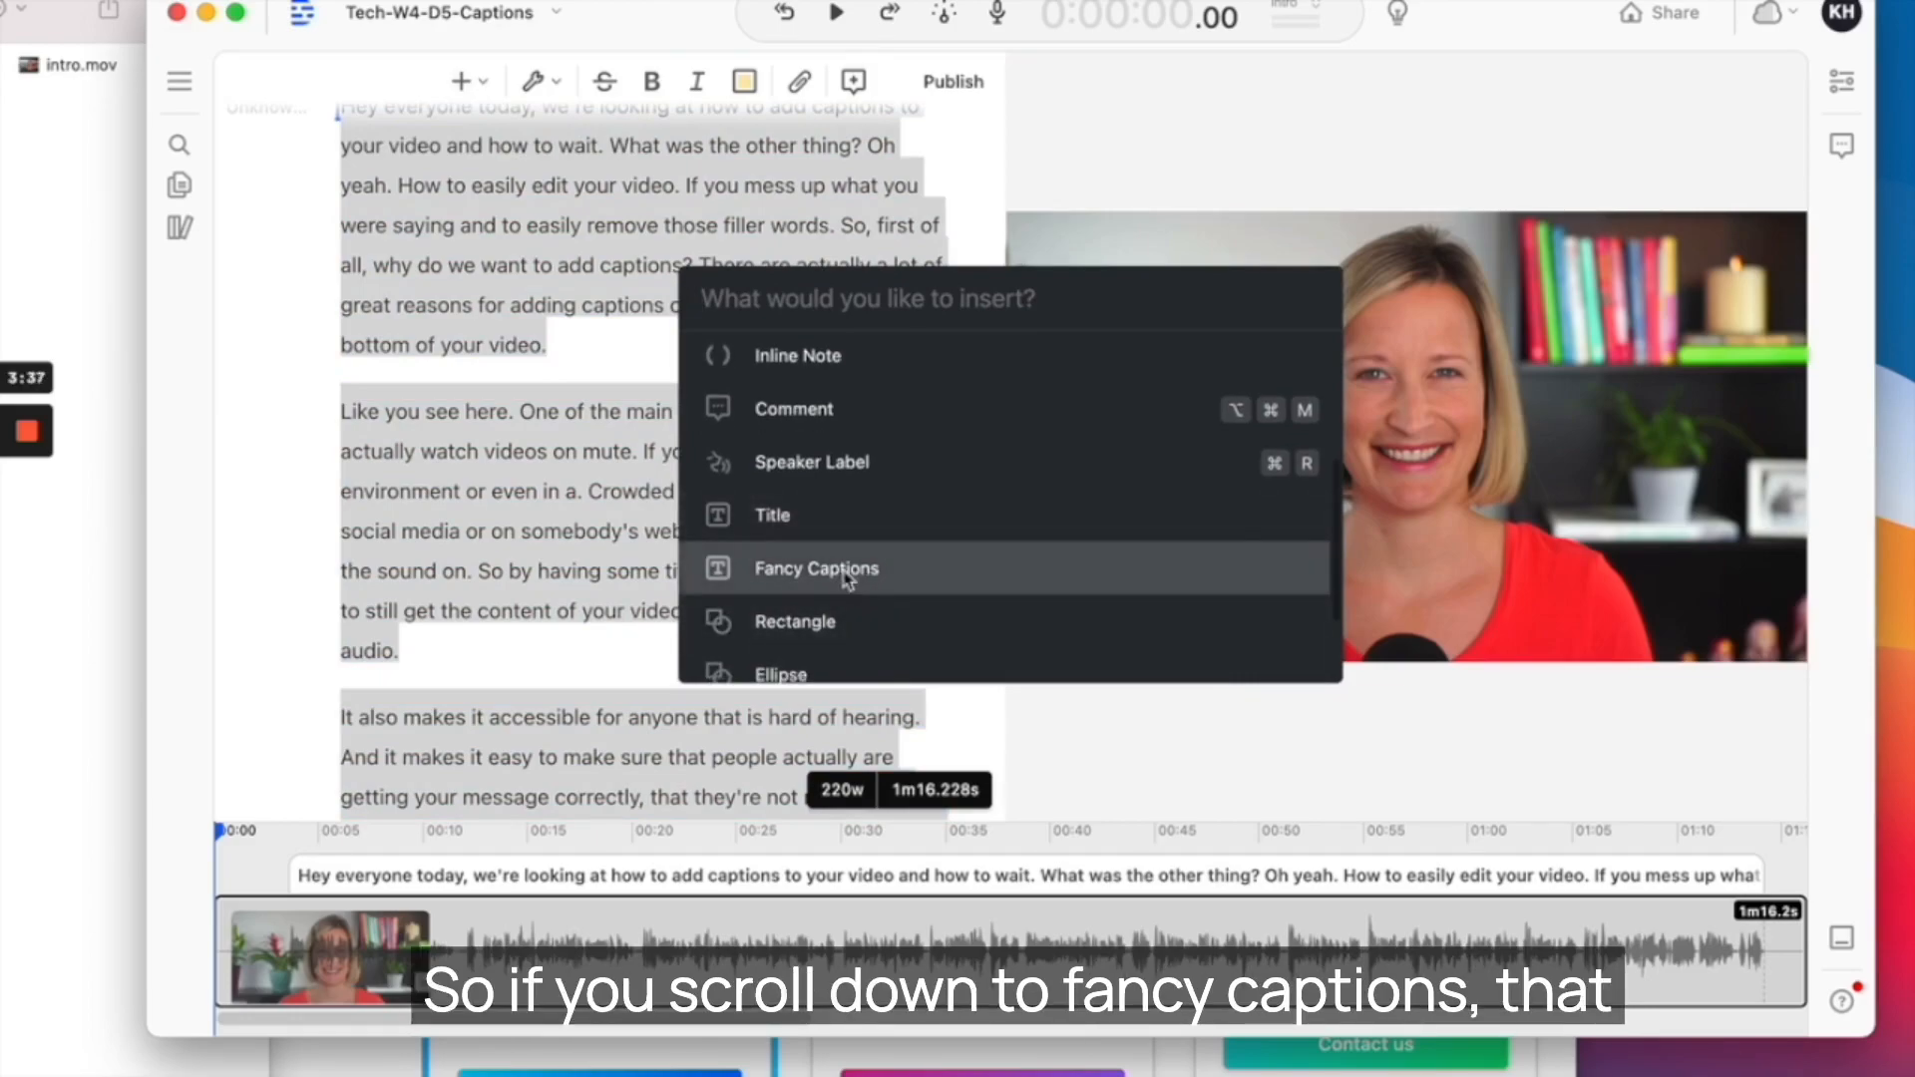
pyautogui.click(846, 579)
pyautogui.scroll(3, 748, 427)
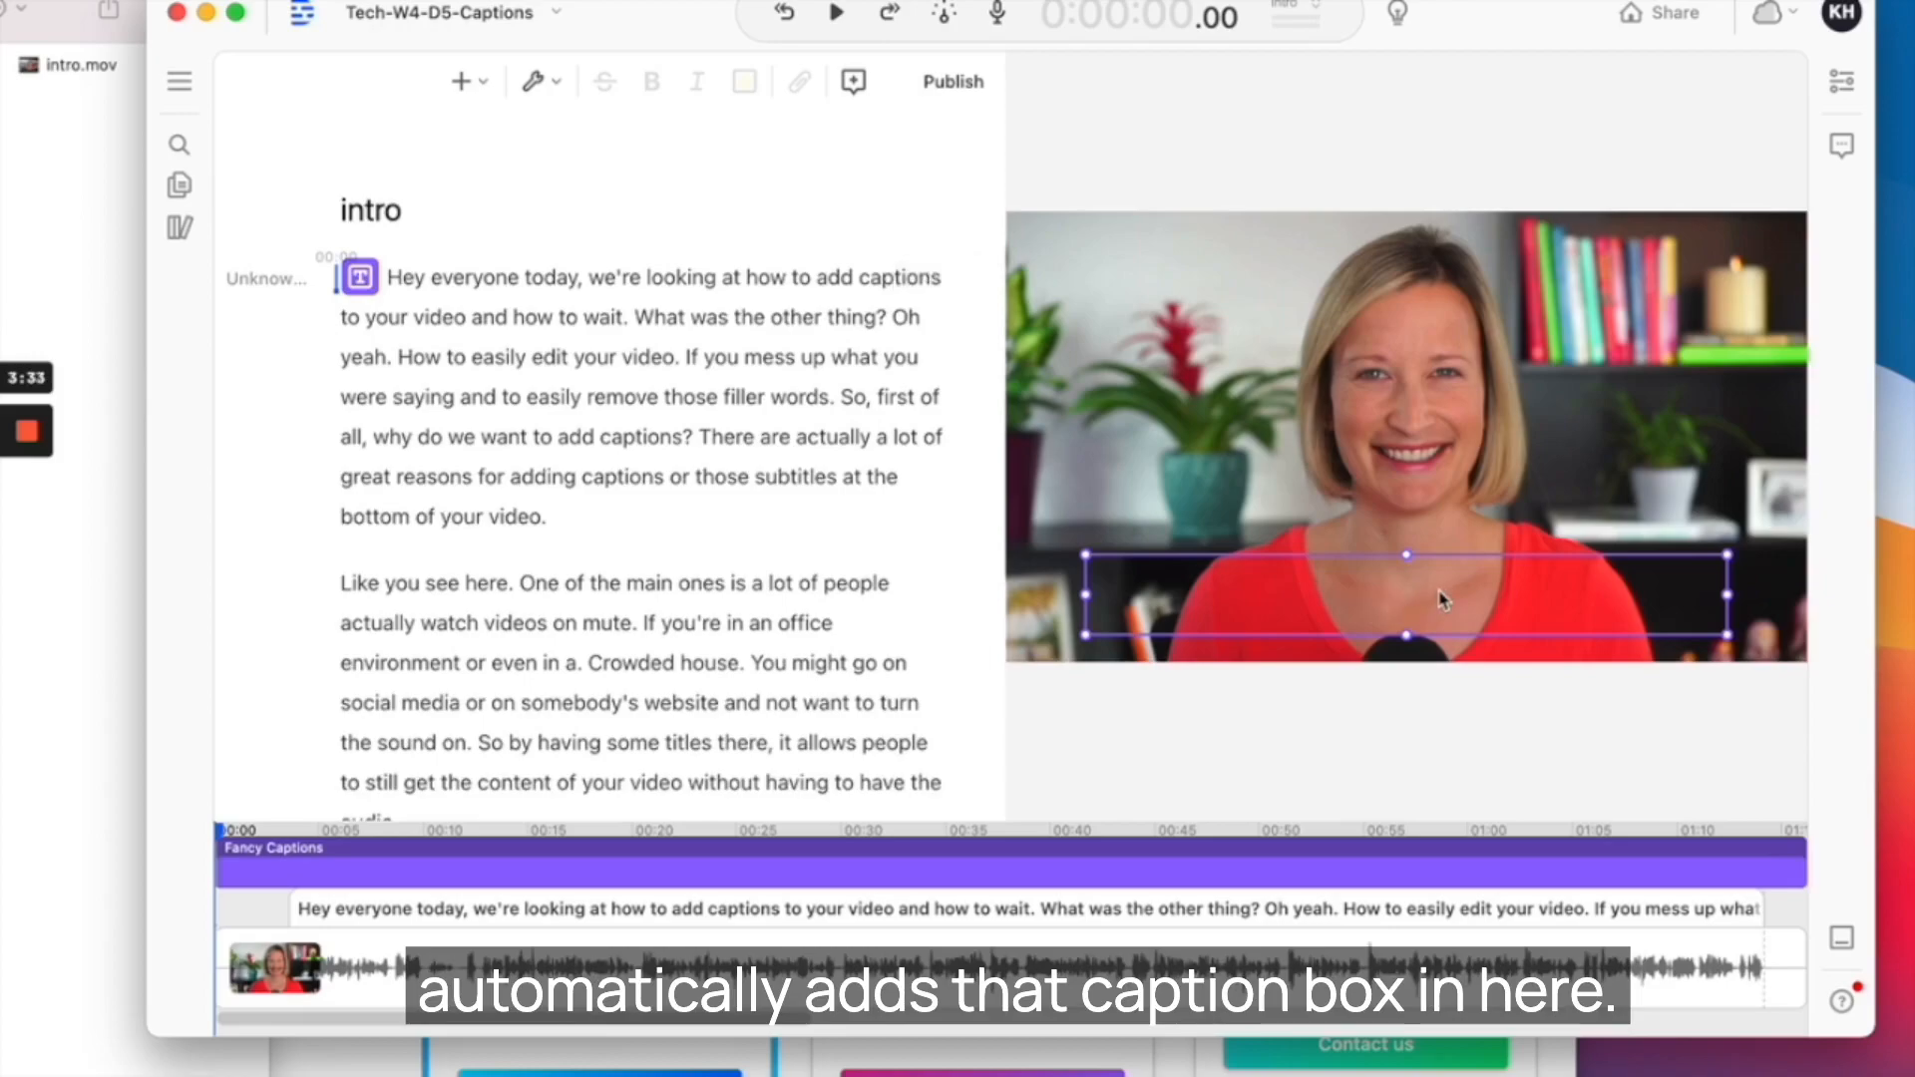
# Show the captions from the word "everyone" and shorten the Fancy Captions box from its upper edge to a single line of text
pyautogui.doubleClick(459, 289)
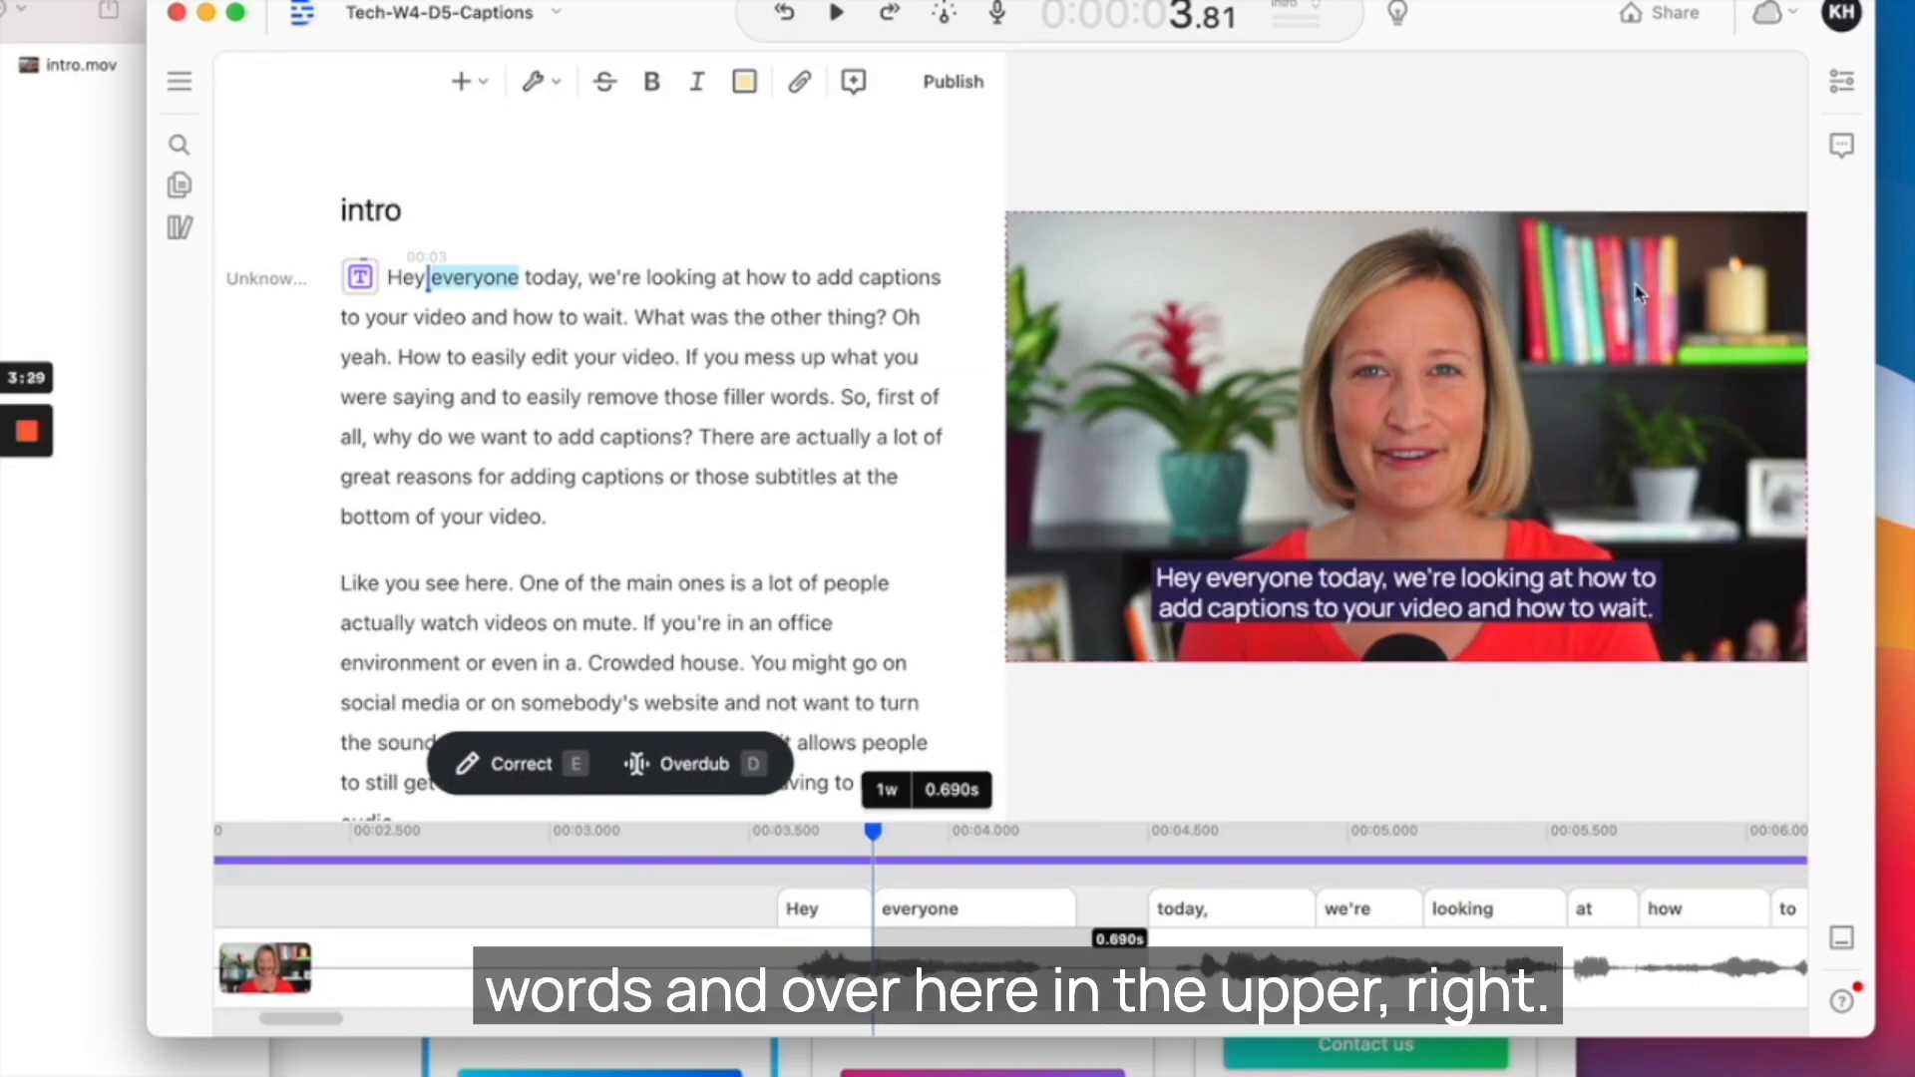
pyautogui.click(1842, 84)
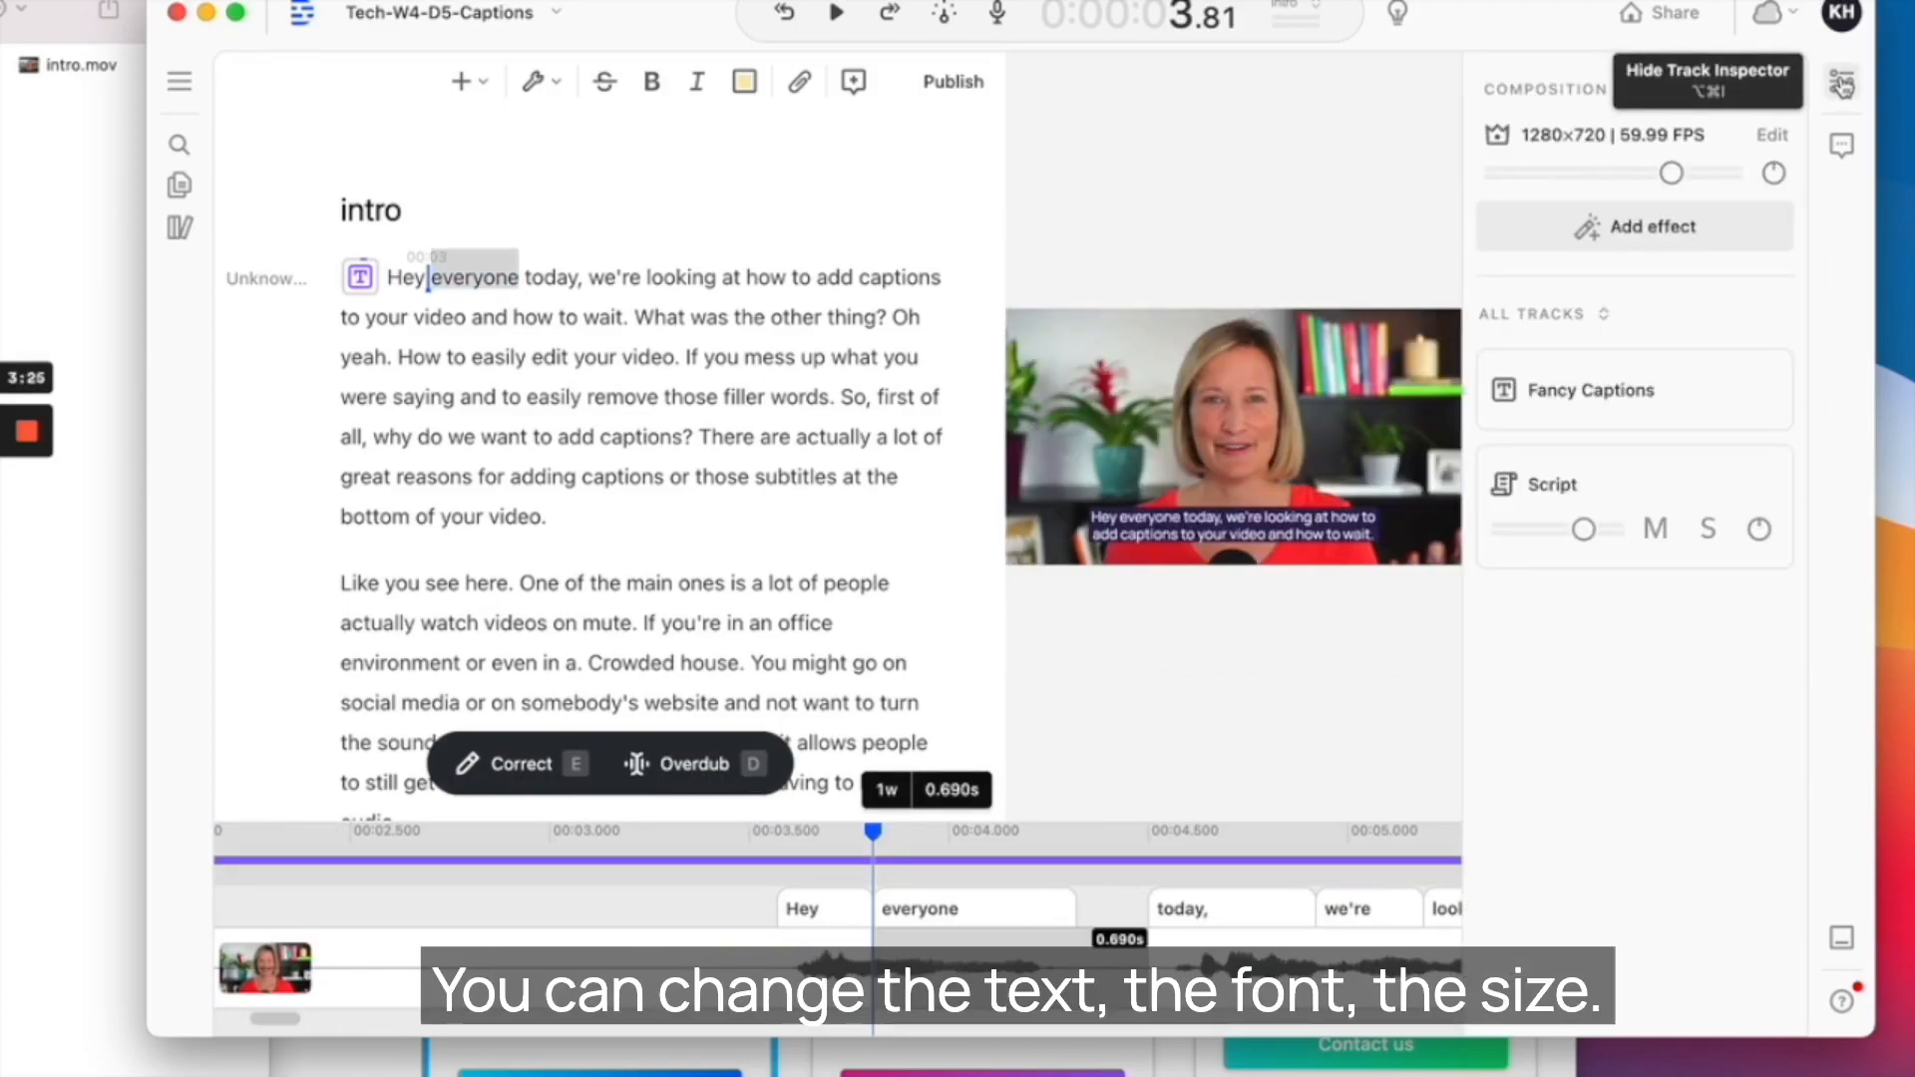
pyautogui.click(1318, 519)
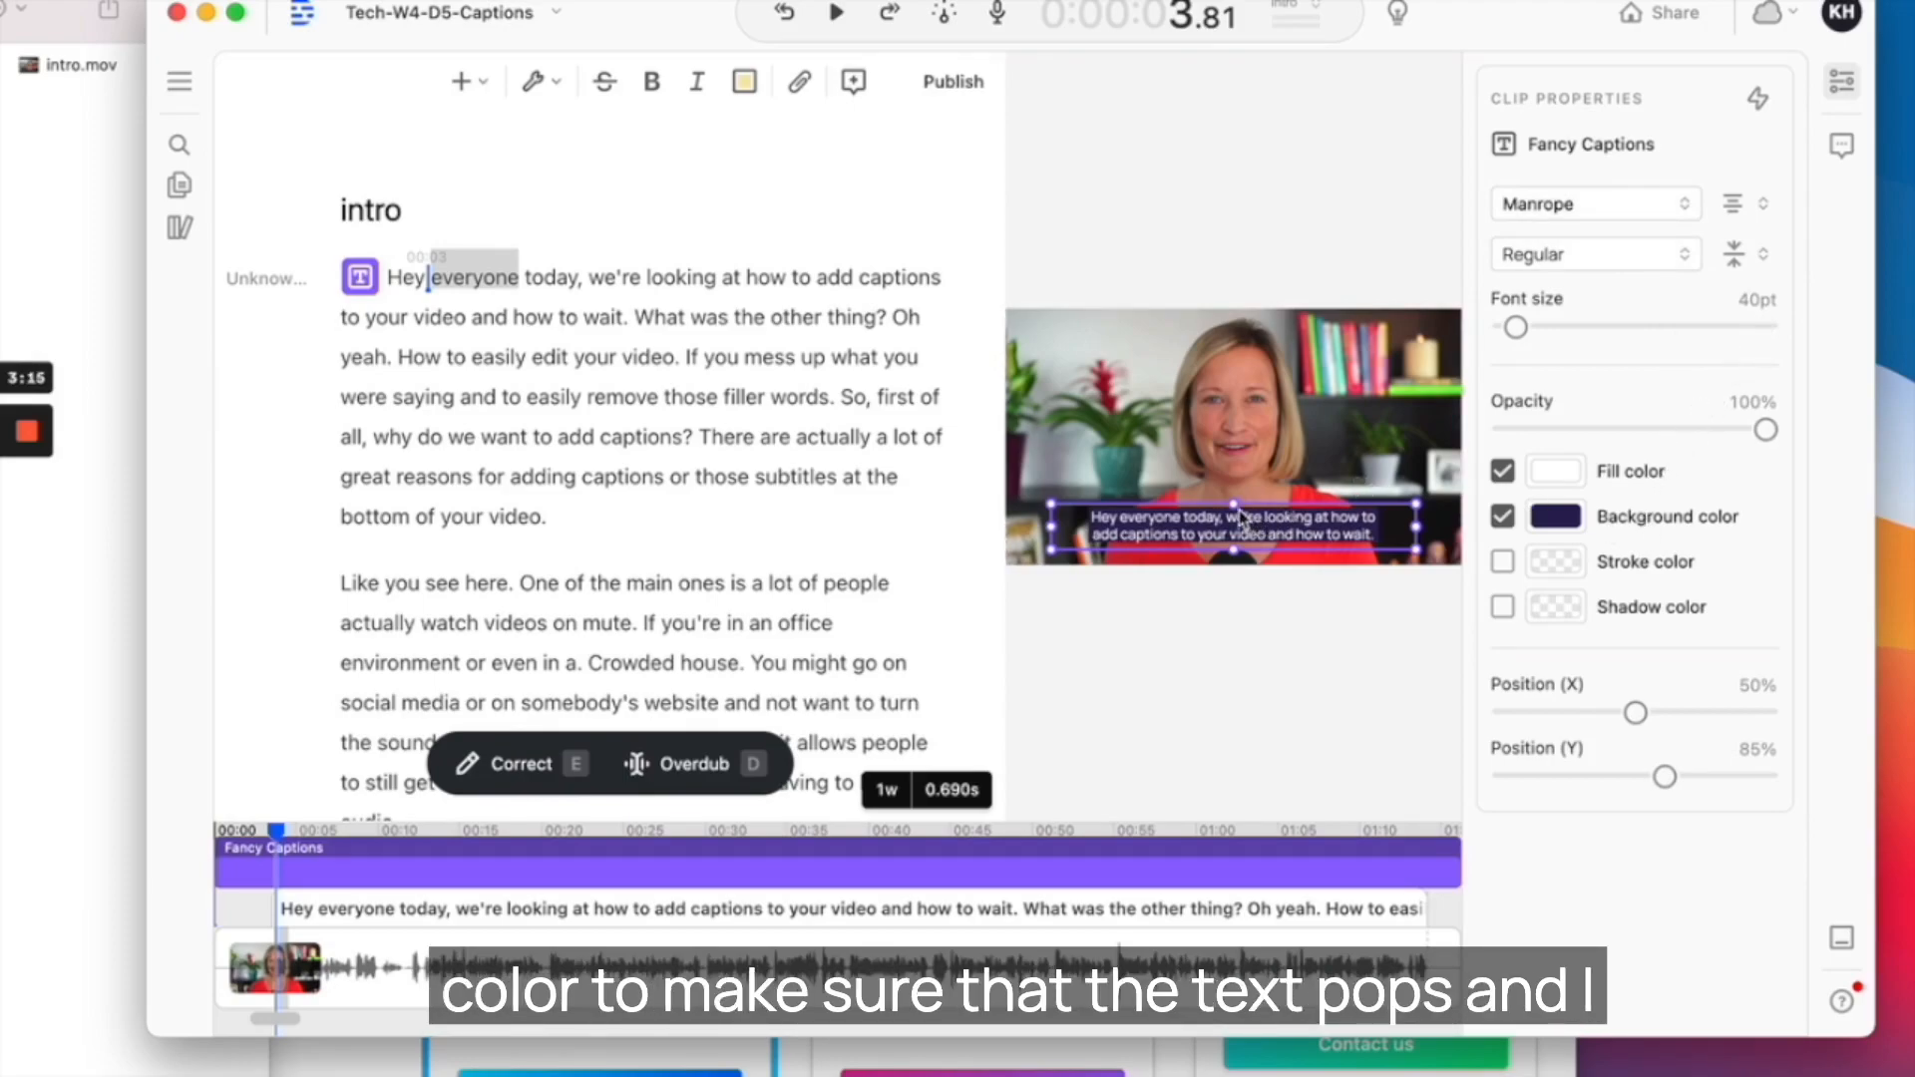
pyautogui.moveTo(1240, 517); pyautogui.dragTo(1231, 539)
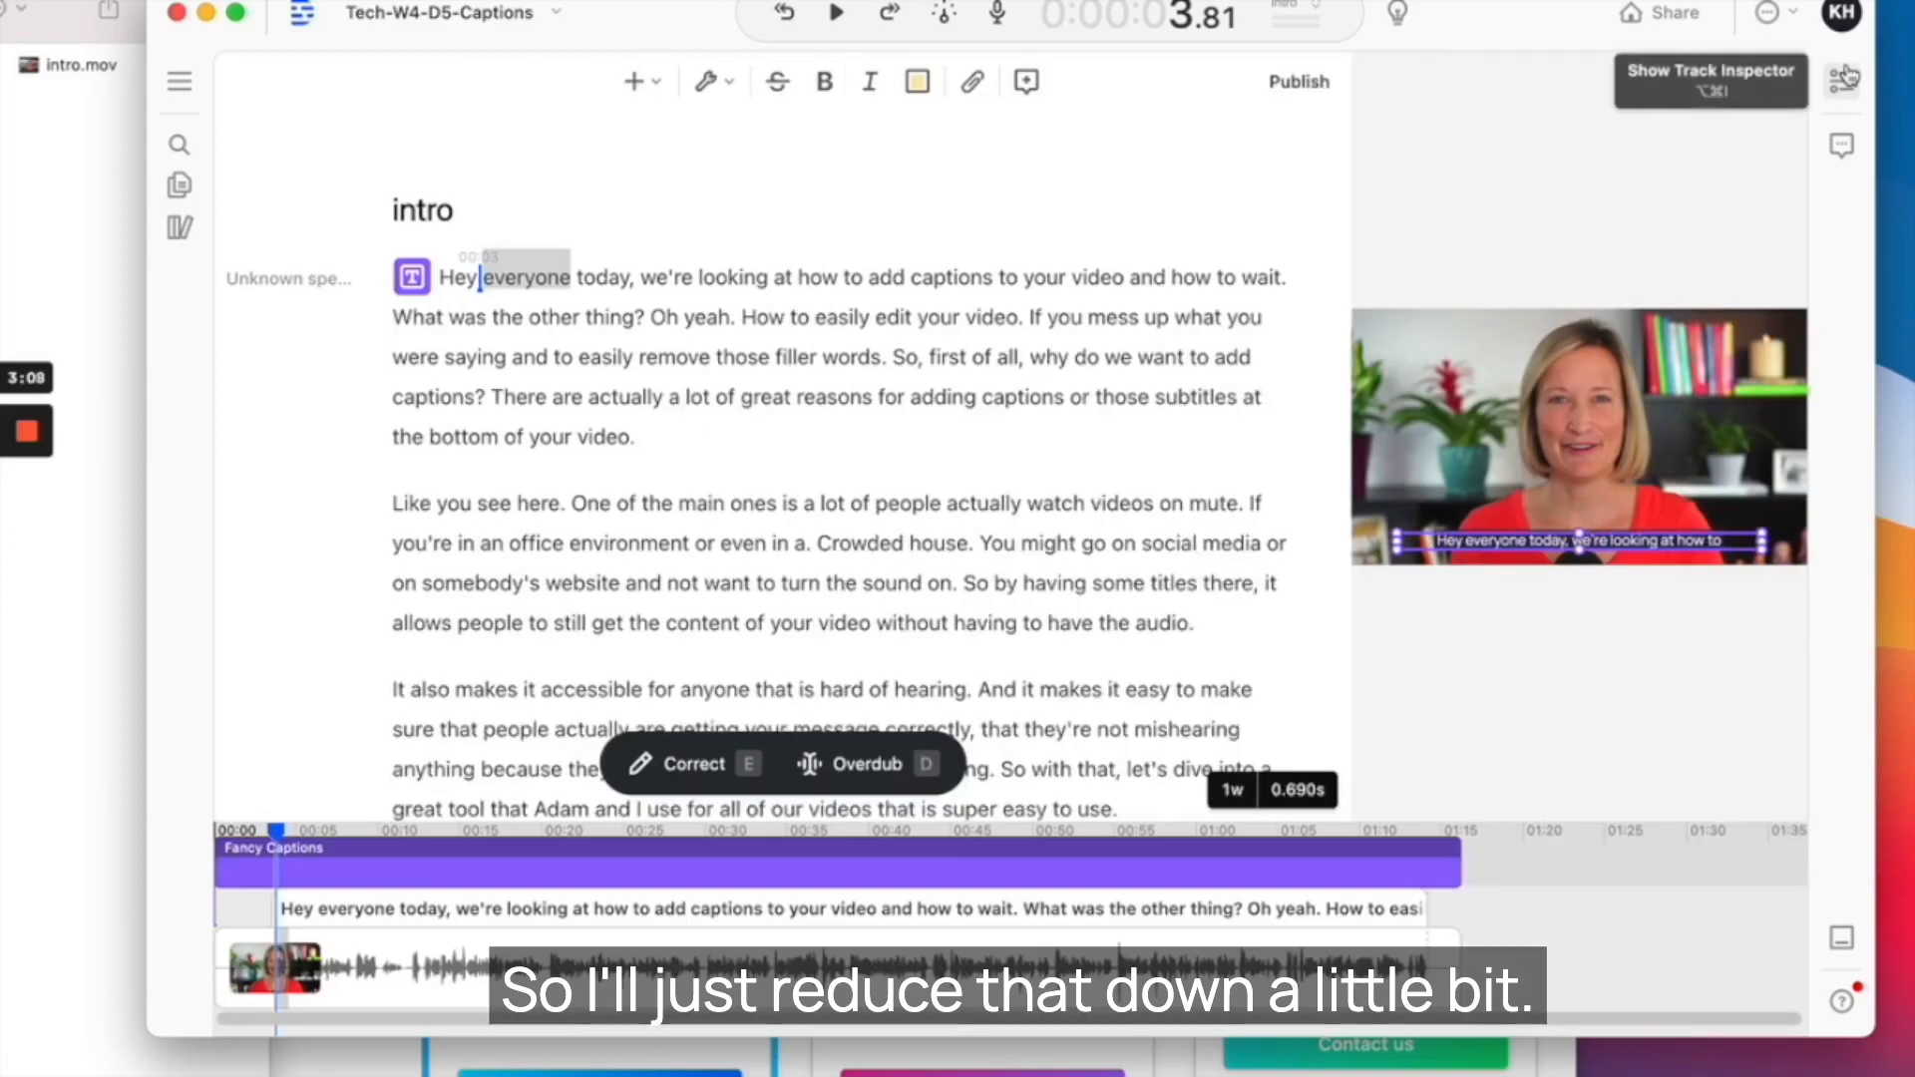
pyautogui.click(1841, 80)
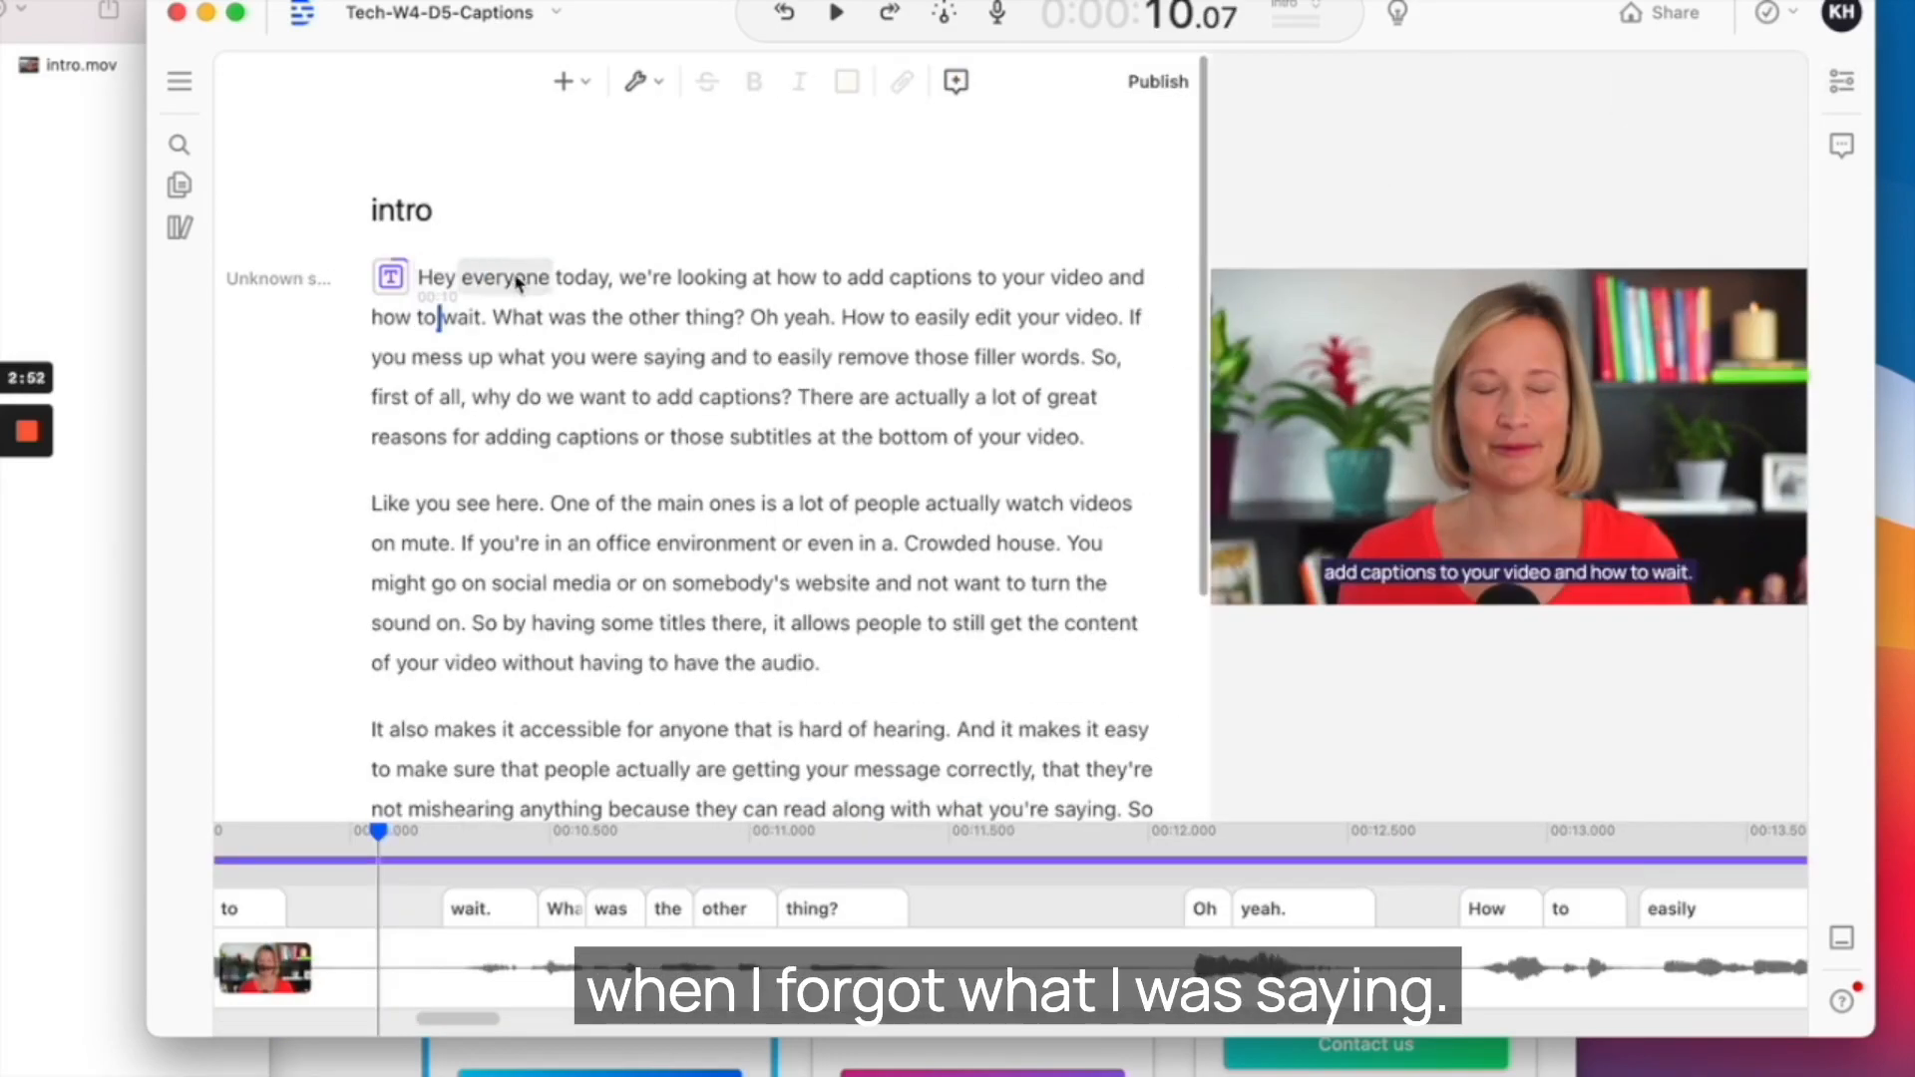
# Delete the flubbed words "how to wait. What was the other thing? Oh yeah." from the first paragraph of the transcript
pyautogui.click(398, 319)
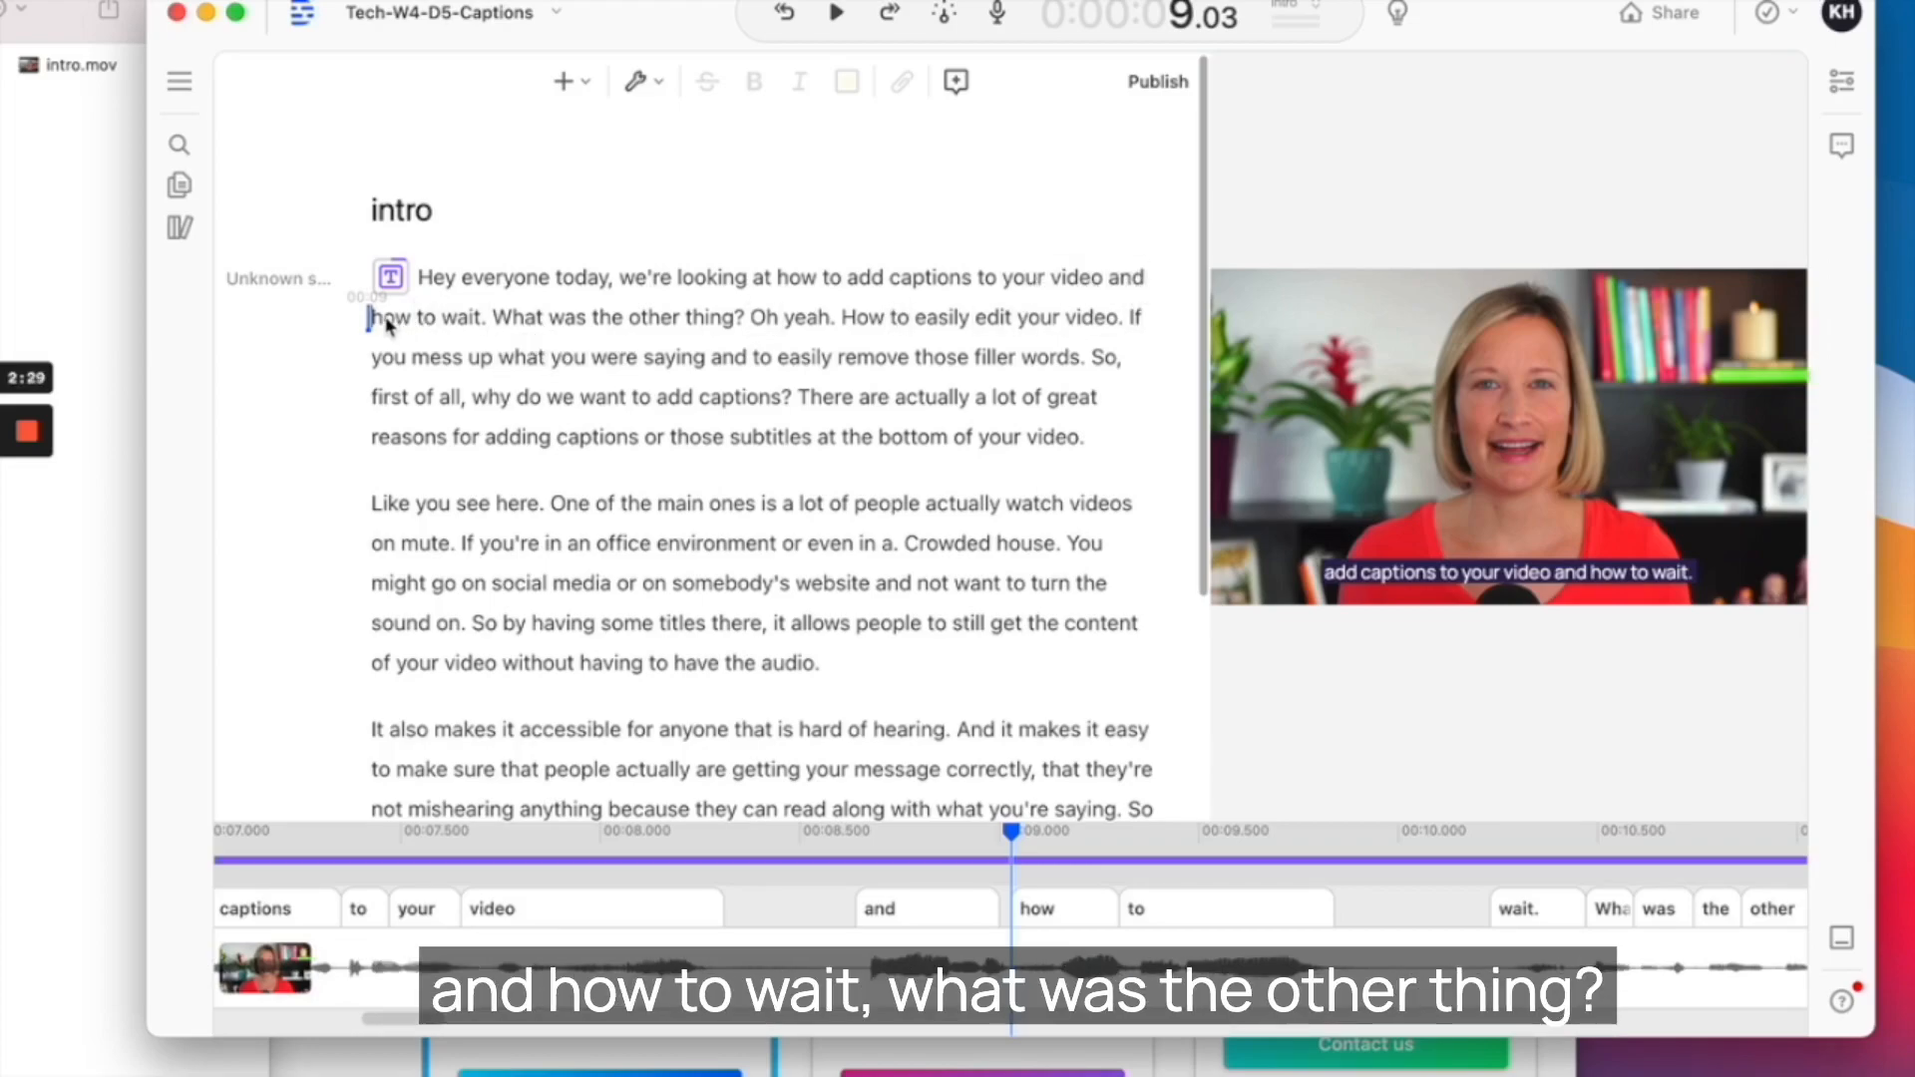
pyautogui.moveTo(371, 319); pyautogui.dragTo(840, 335)
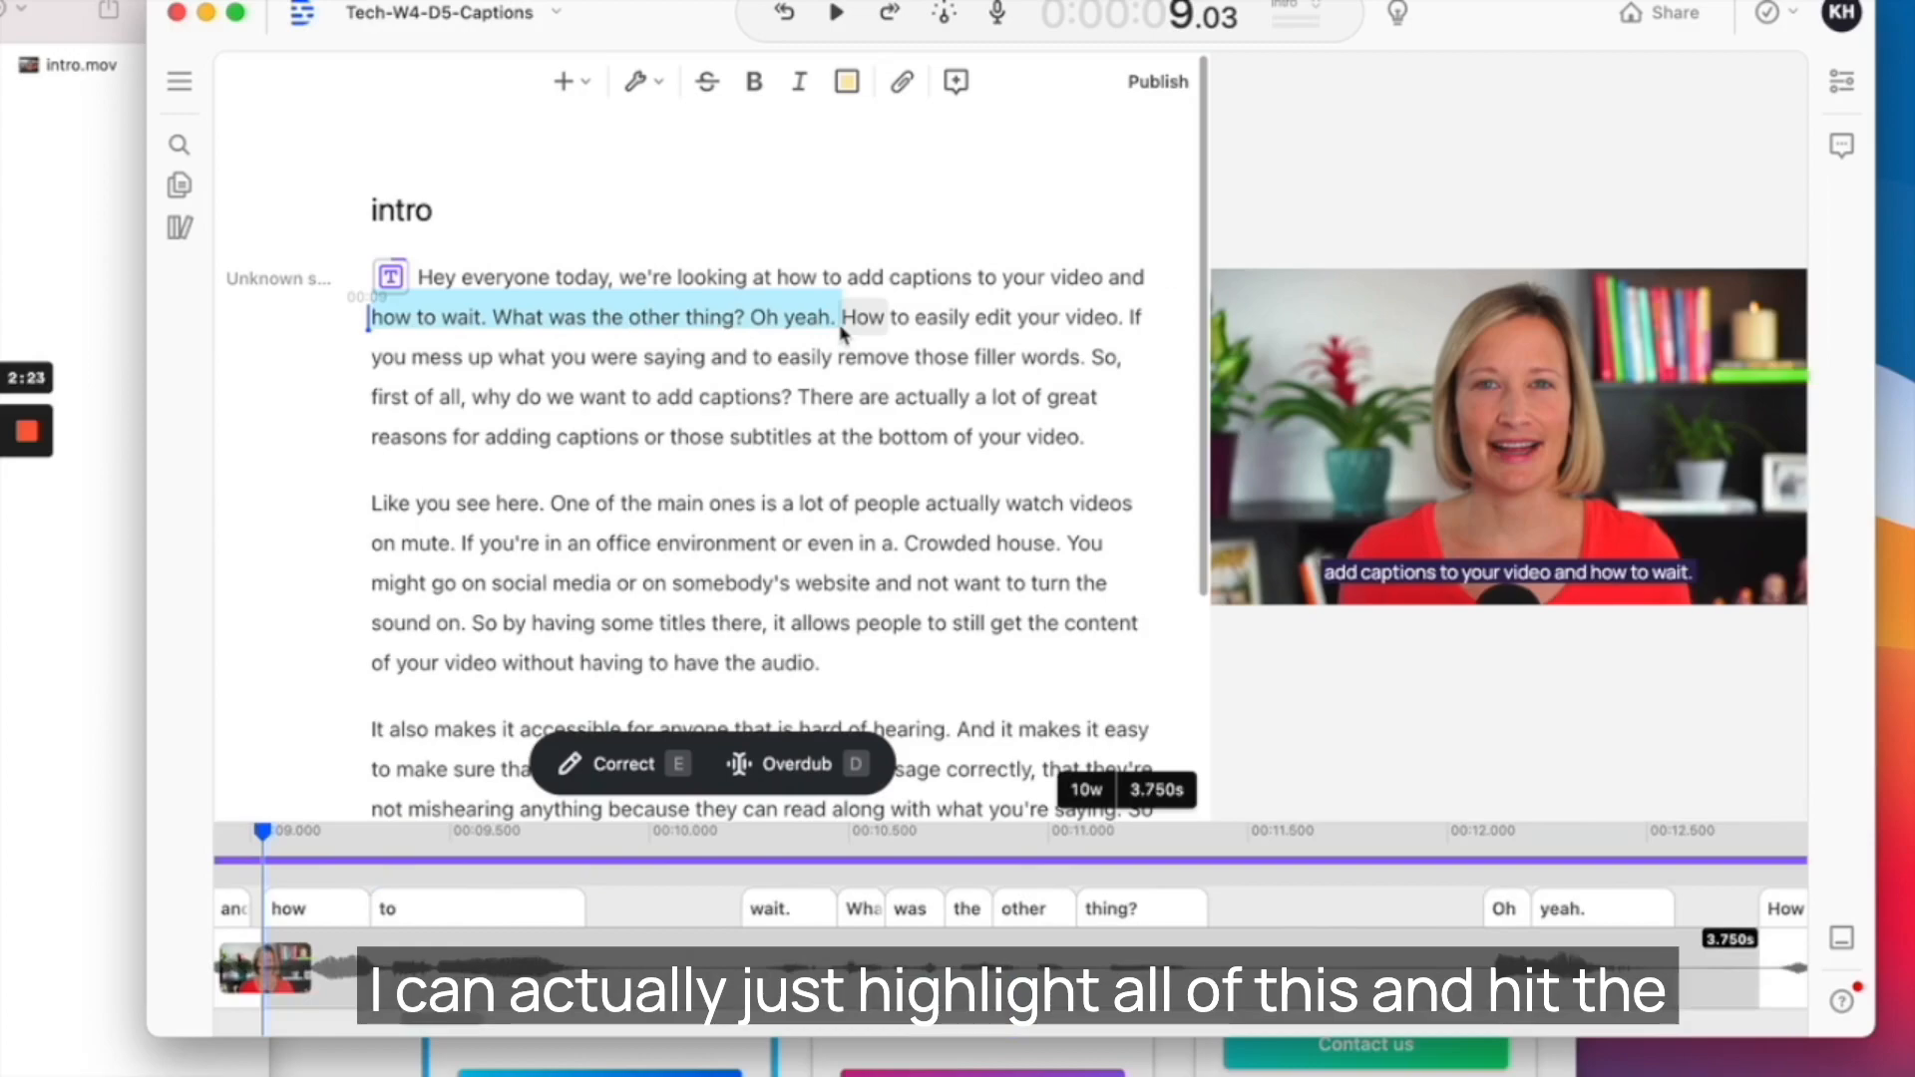
pyautogui.press('BackSpace')
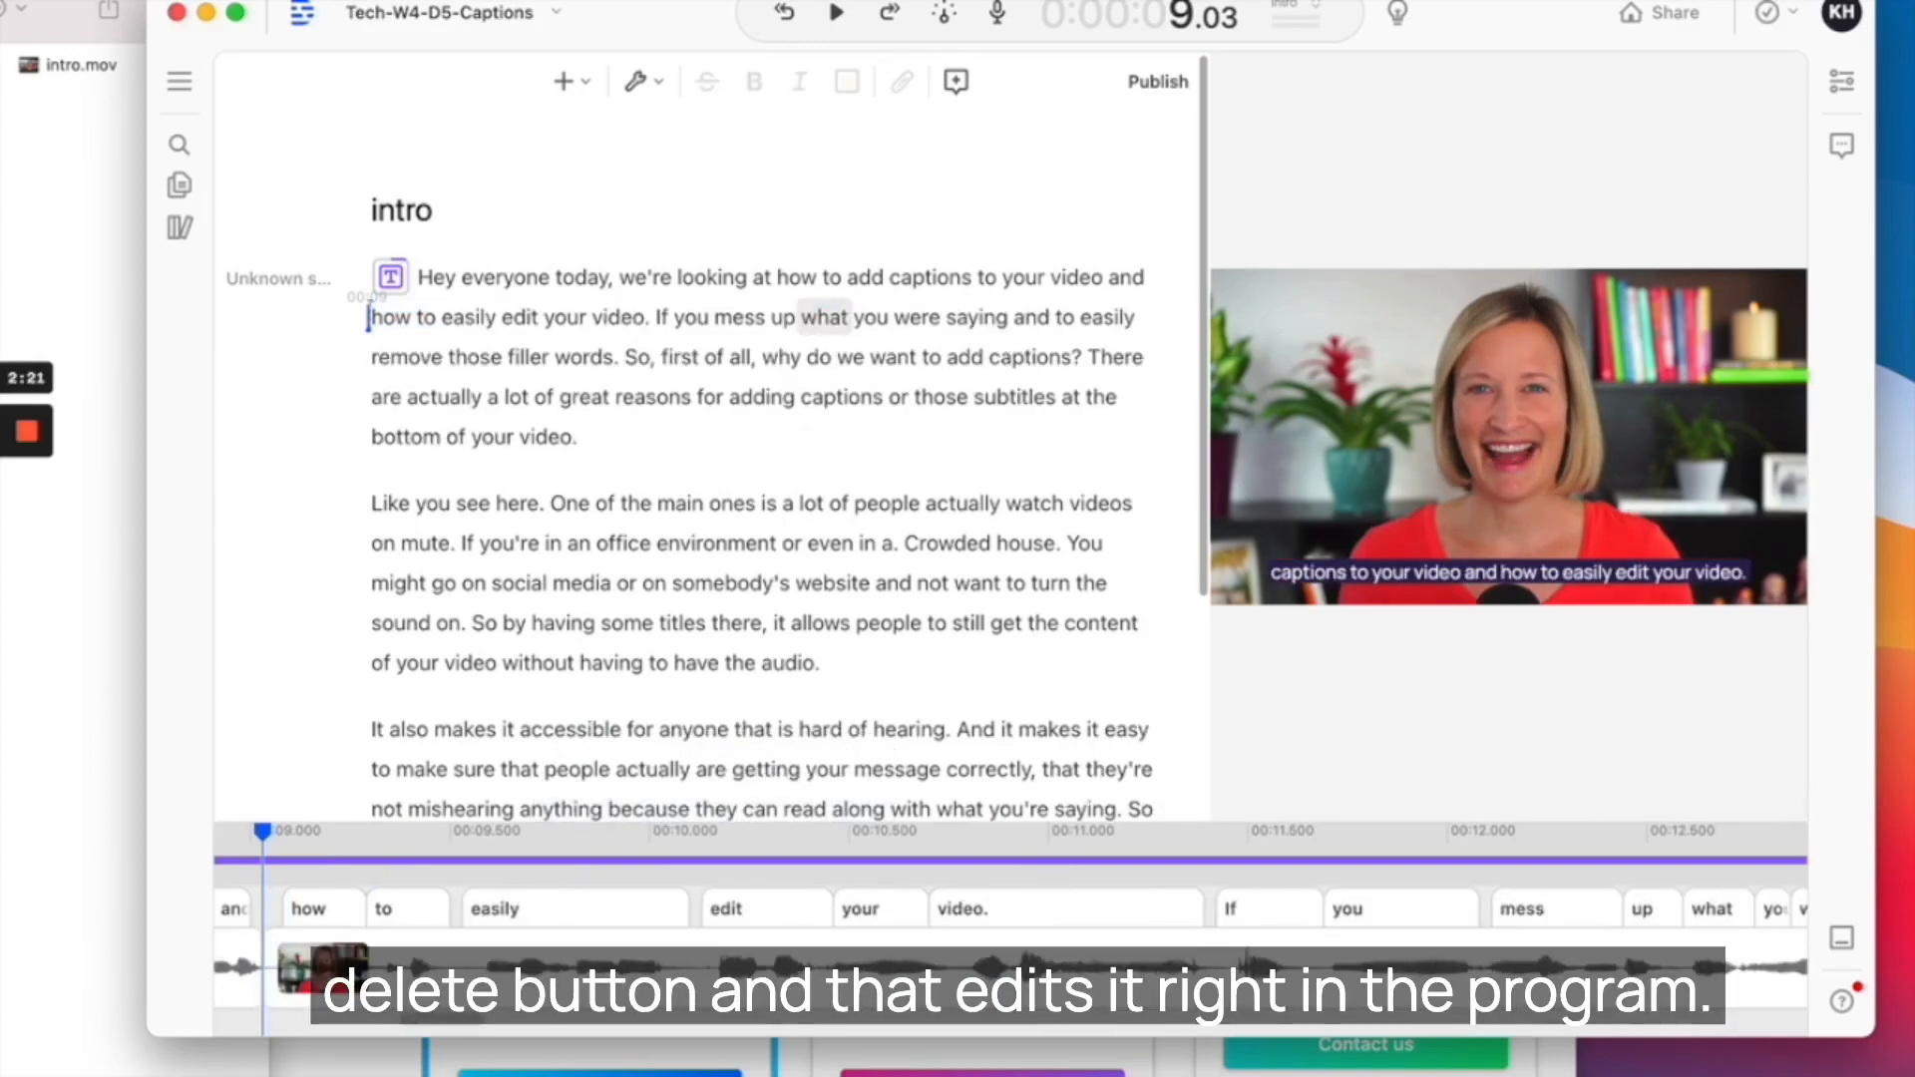
# Play the video from "add captions" through "edit your" to check the cut
pyautogui.click(847, 279)
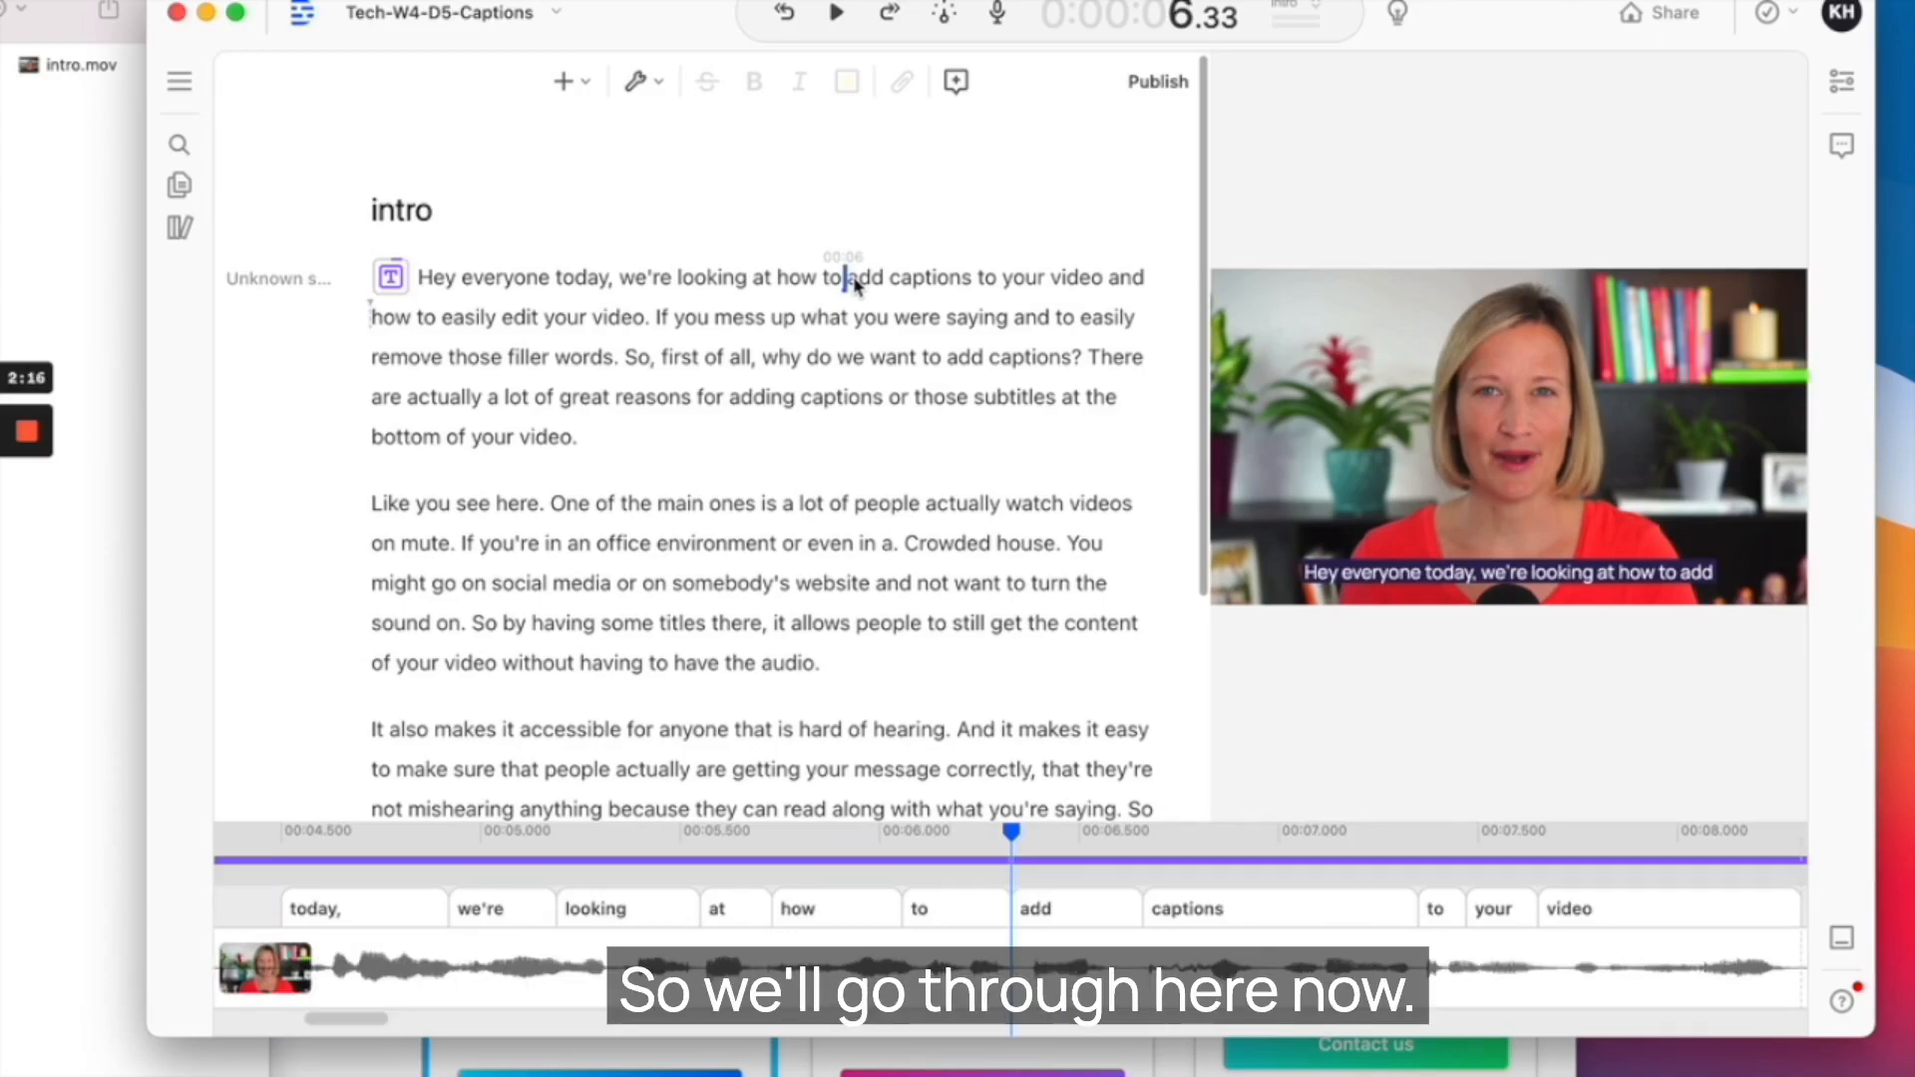
pyautogui.press('space')
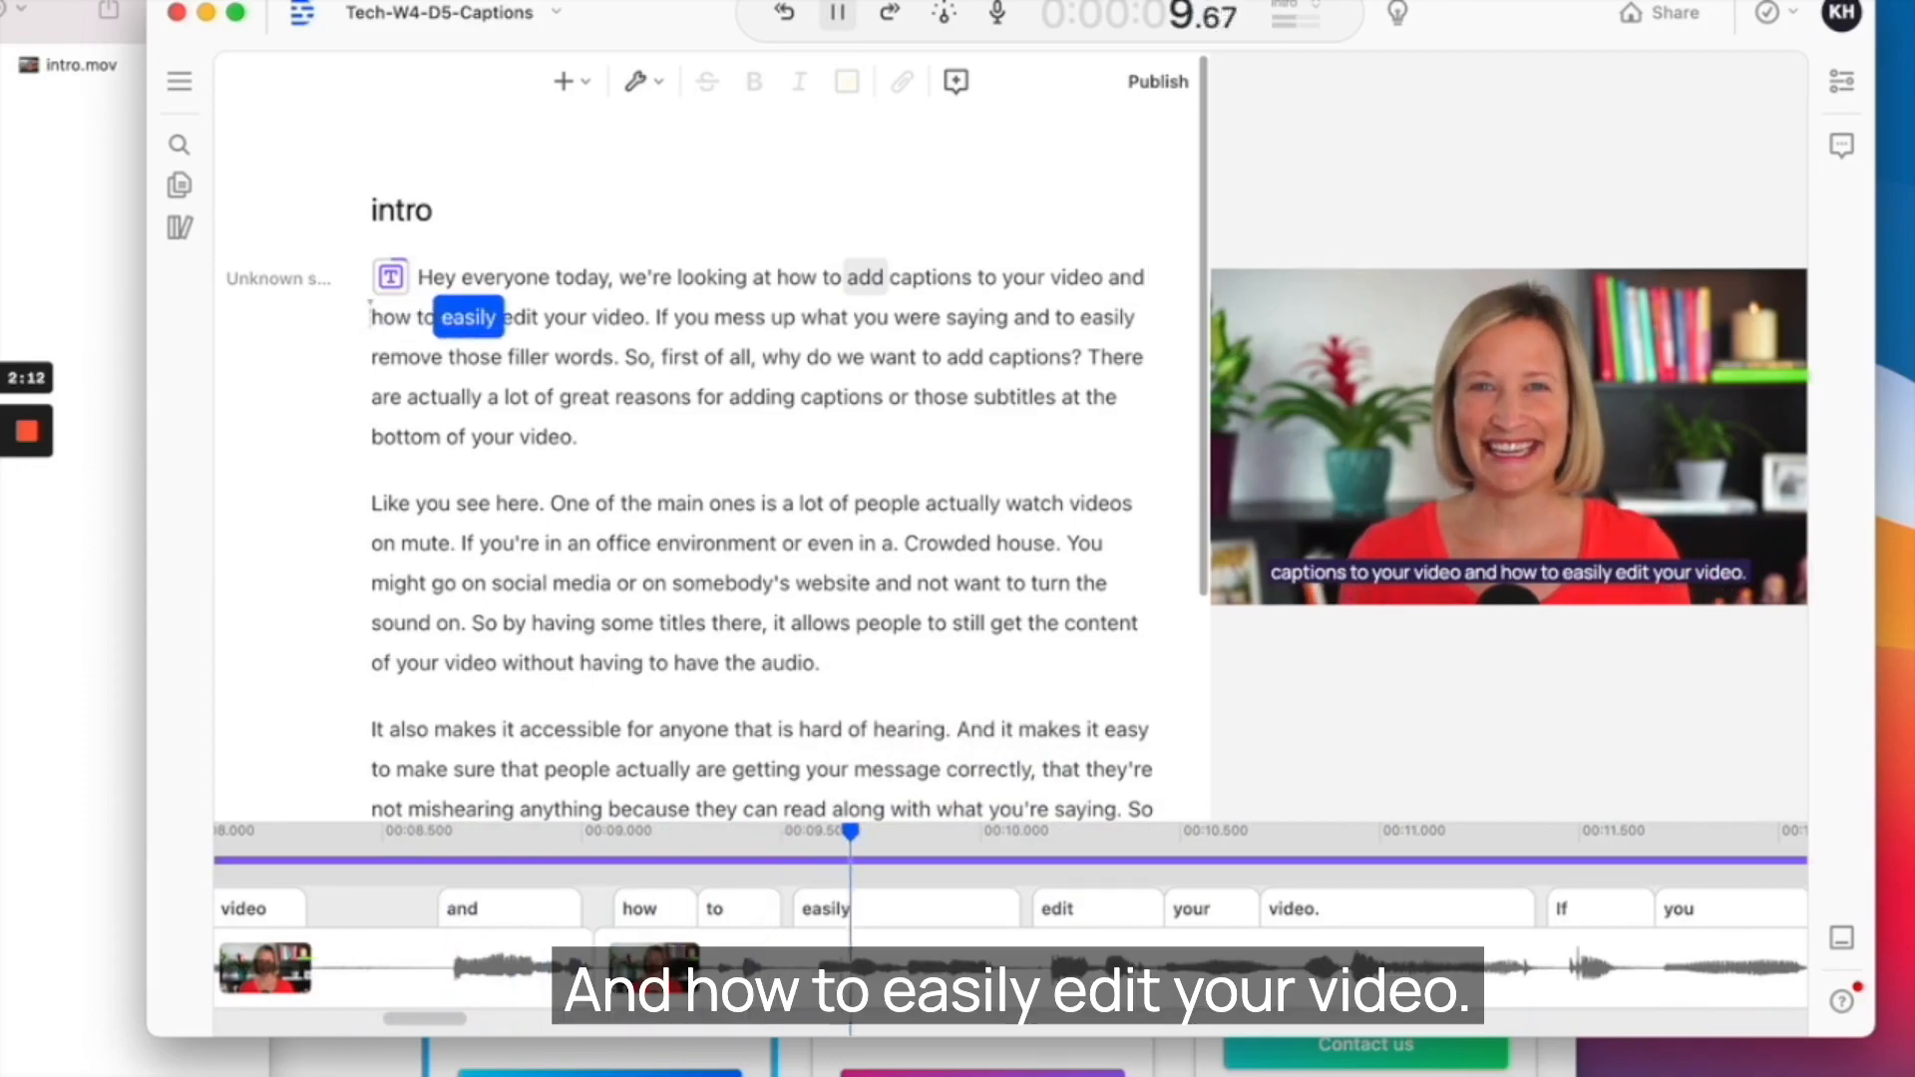
pyautogui.press('space')
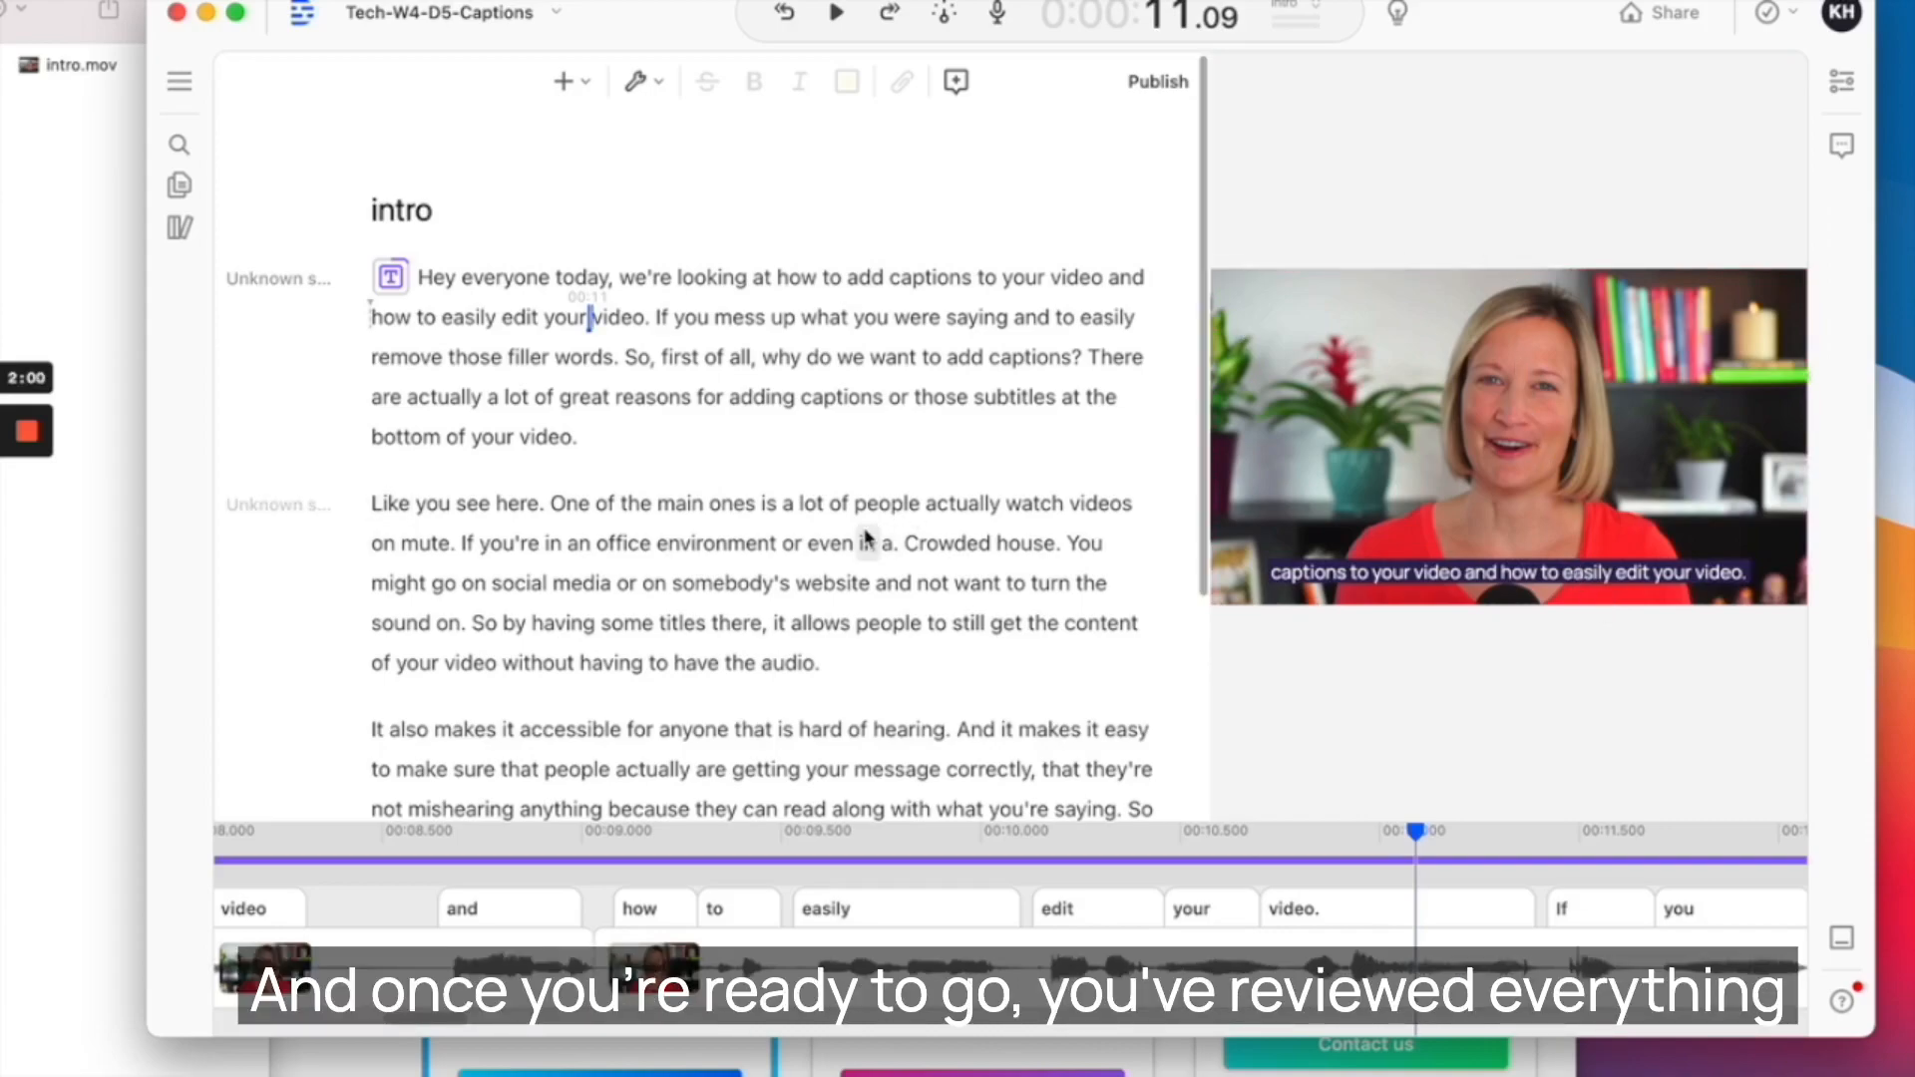
# Review the project's sharing and export options, including the Video file export, and close them without exporting
pyautogui.click(1665, 14)
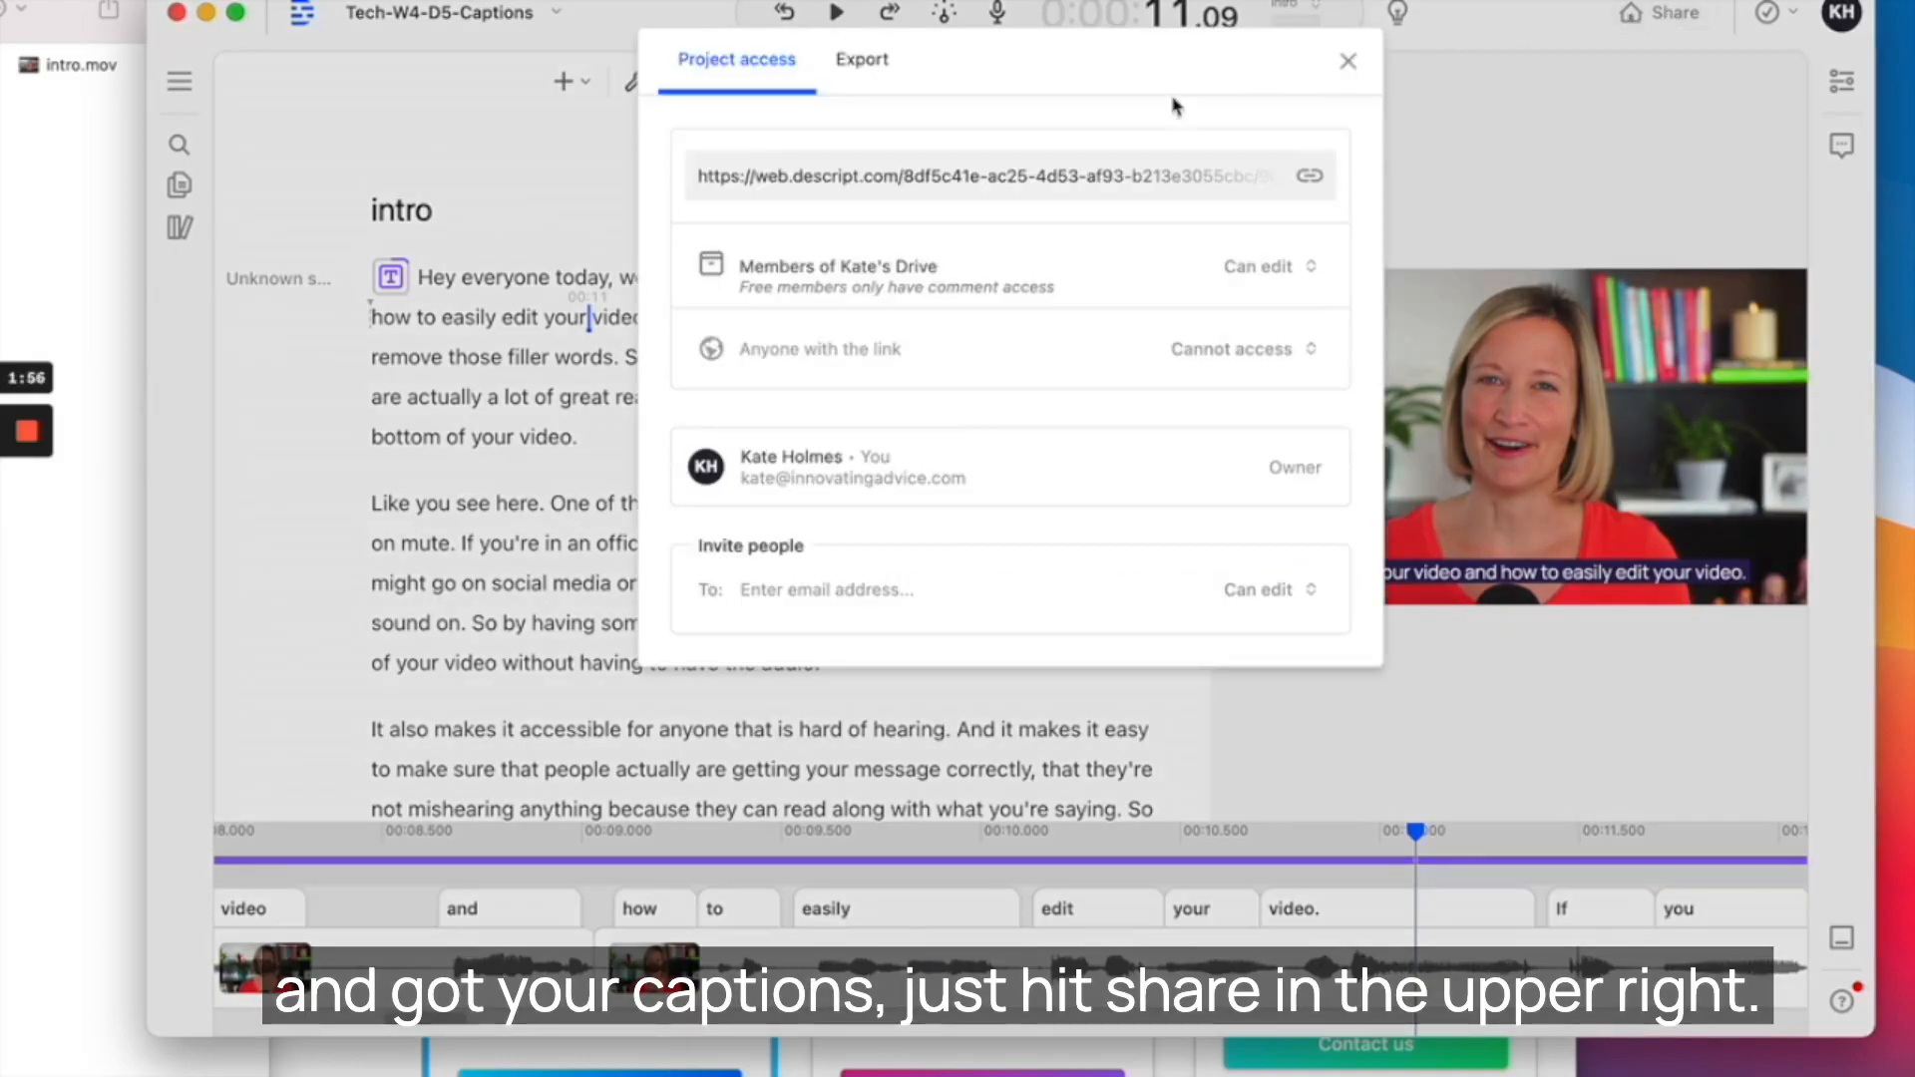
pyautogui.click(864, 80)
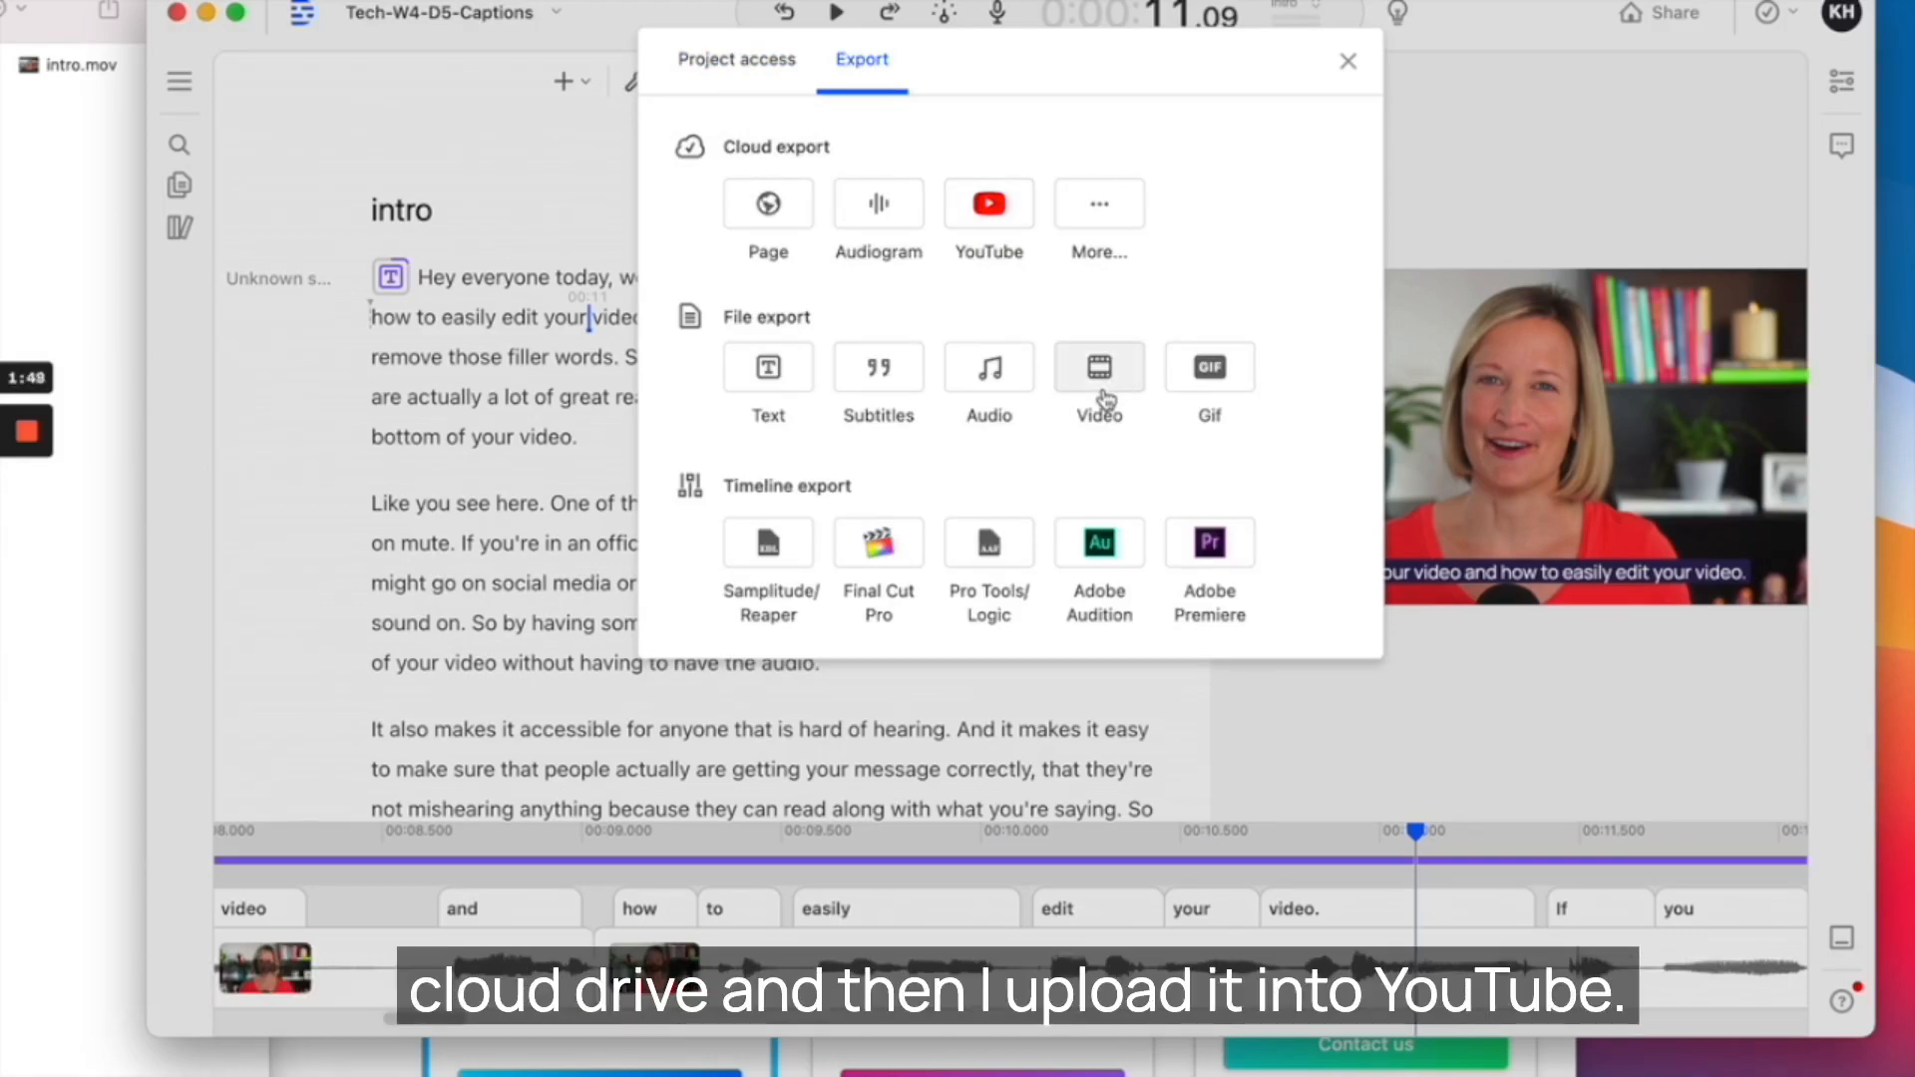
pyautogui.click(1347, 62)
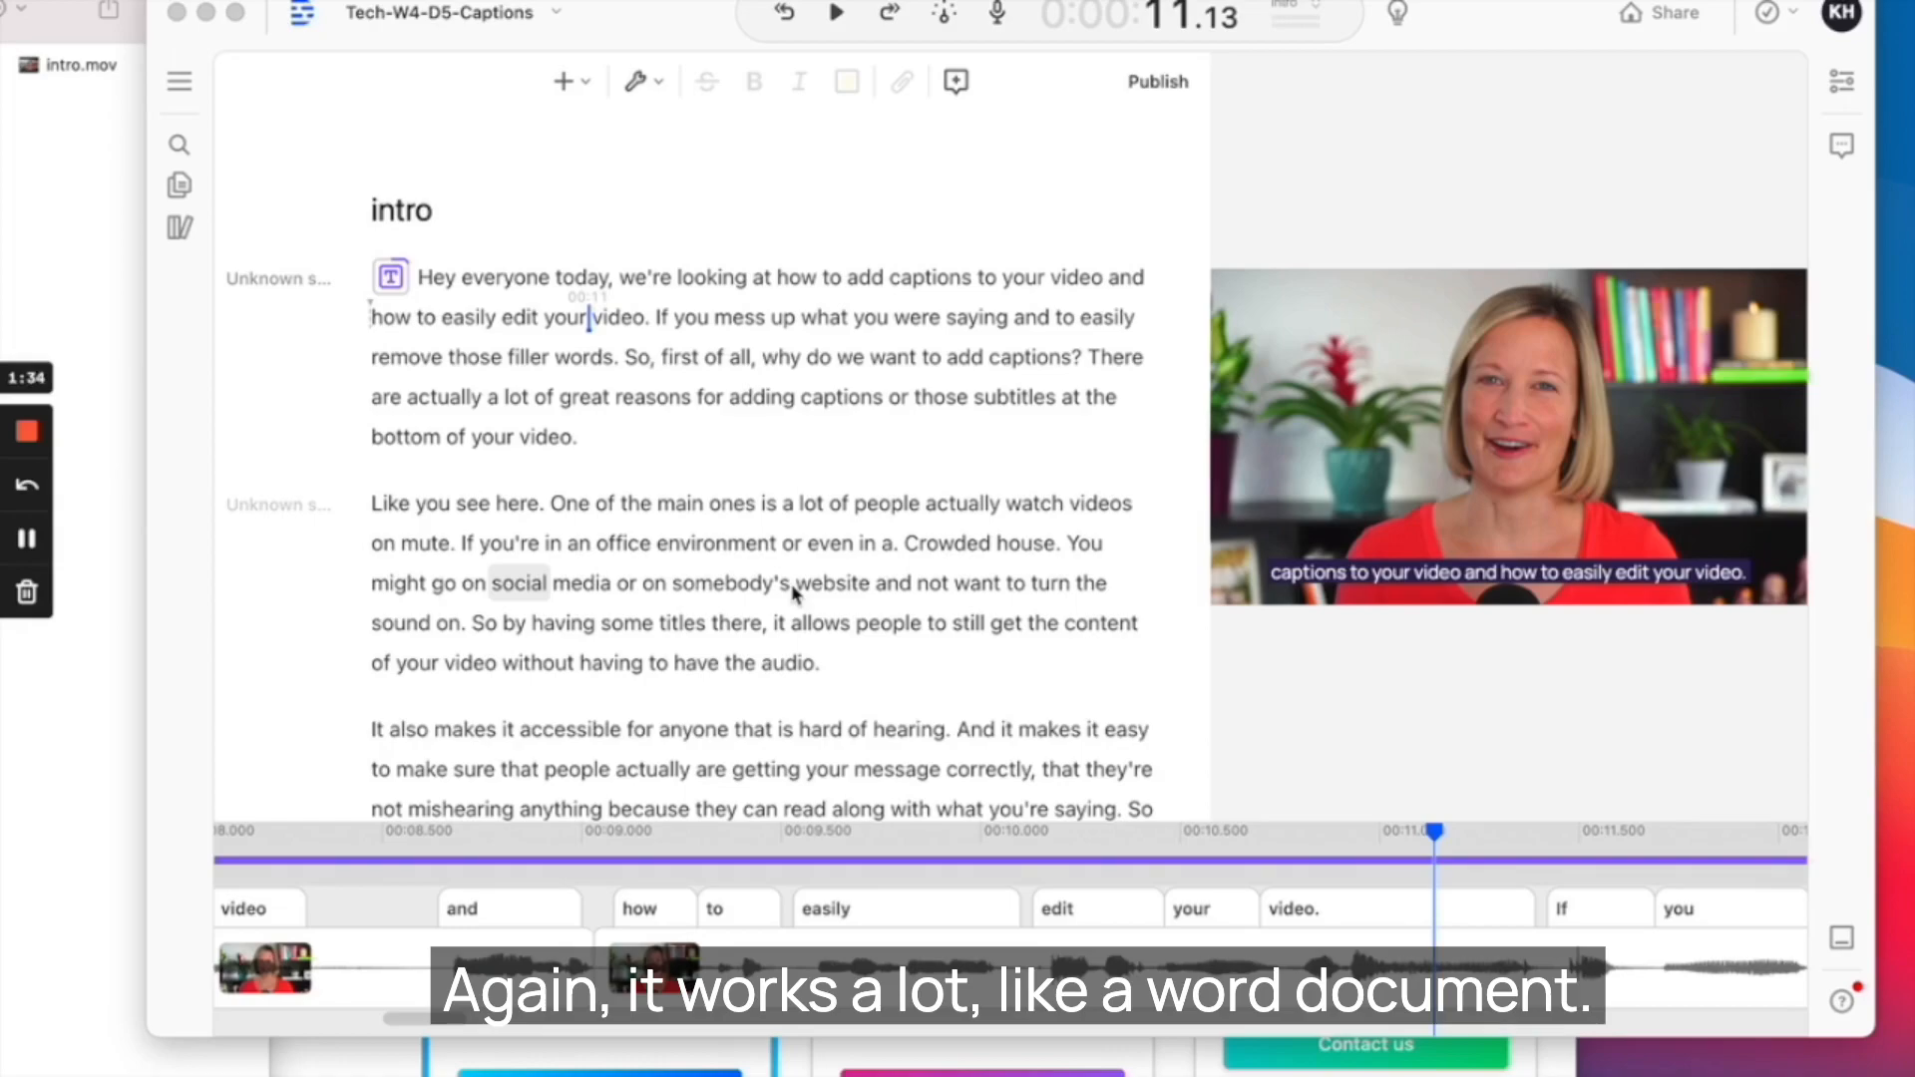
# Remove the misplaced periods after "or even in a" and "crowded house" in the second paragraph
pyautogui.click(901, 544)
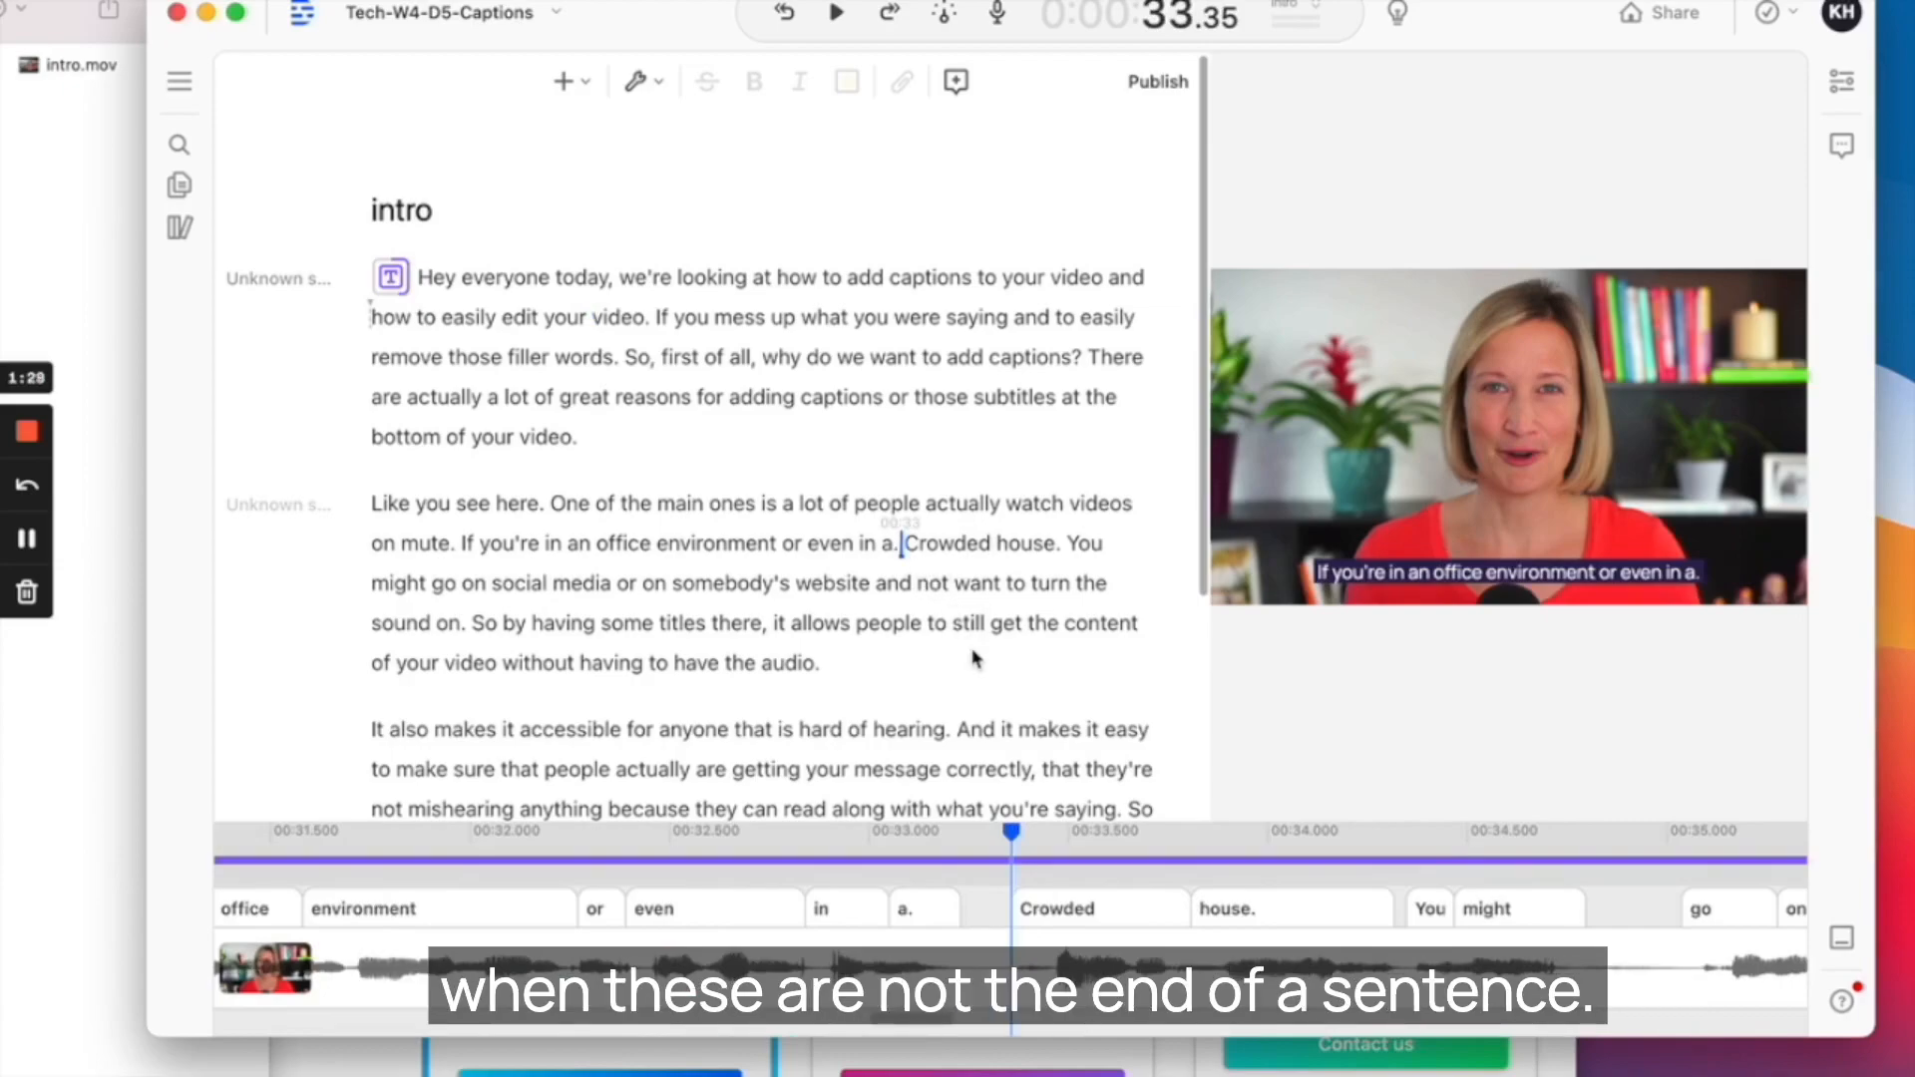
pyautogui.press('BackSpace')
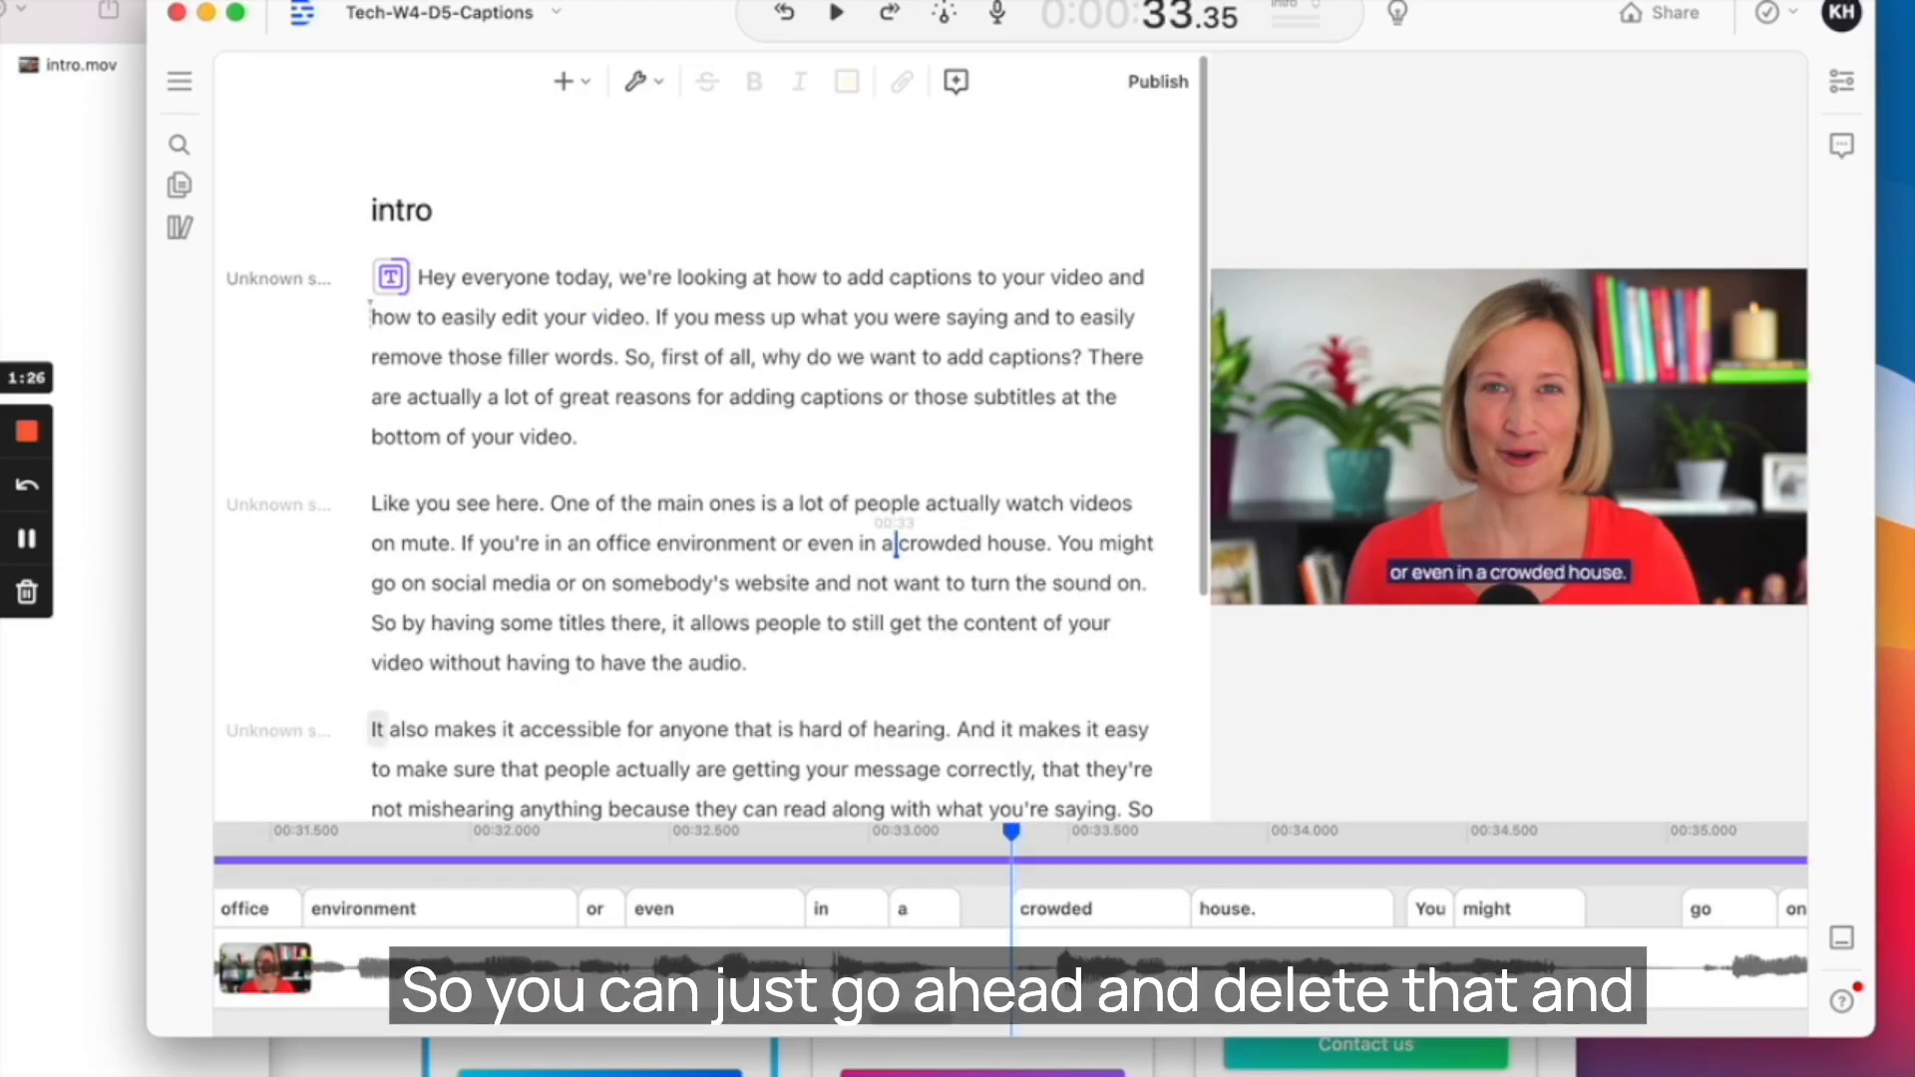
pyautogui.click(1055, 544)
pyautogui.press('BackSpace')
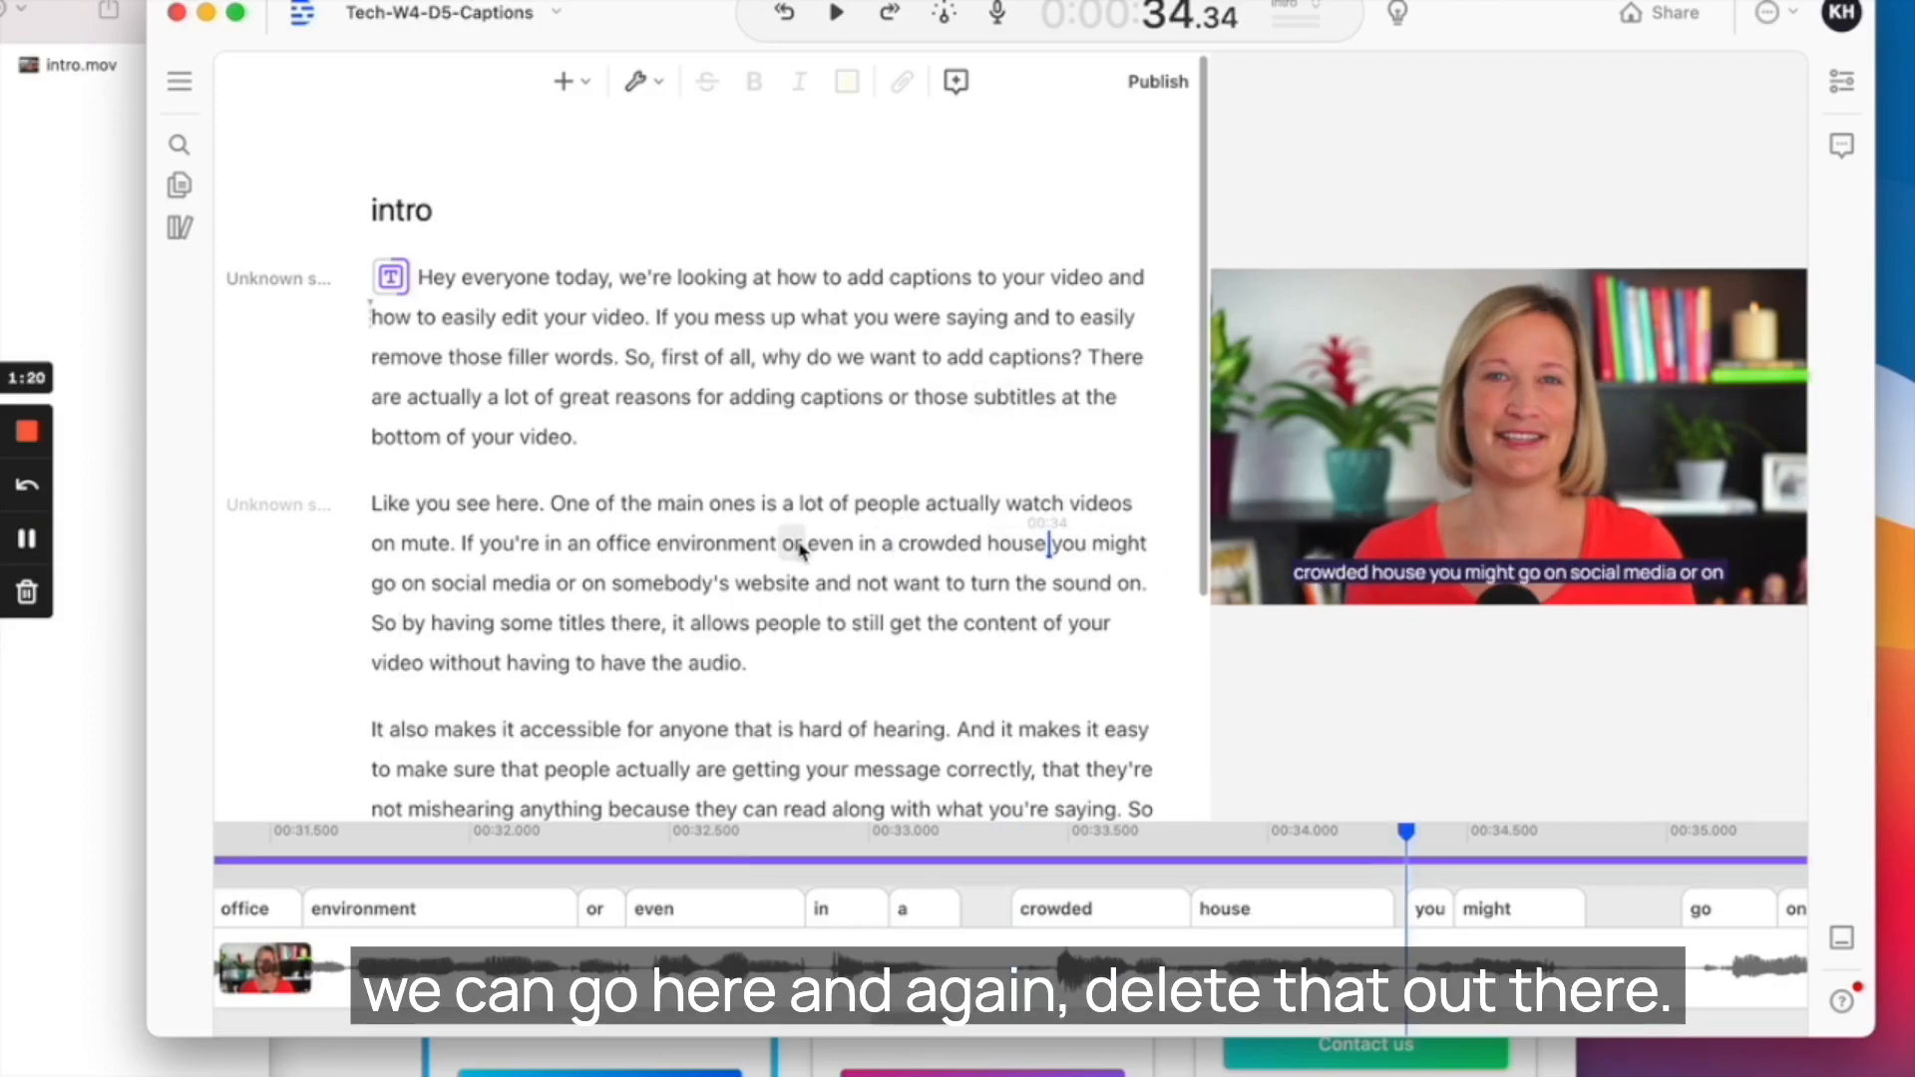
# Correct the first name before "and I use for all of our videos" in the transcript to a different first name
pyautogui.scroll(-5, 799, 546)
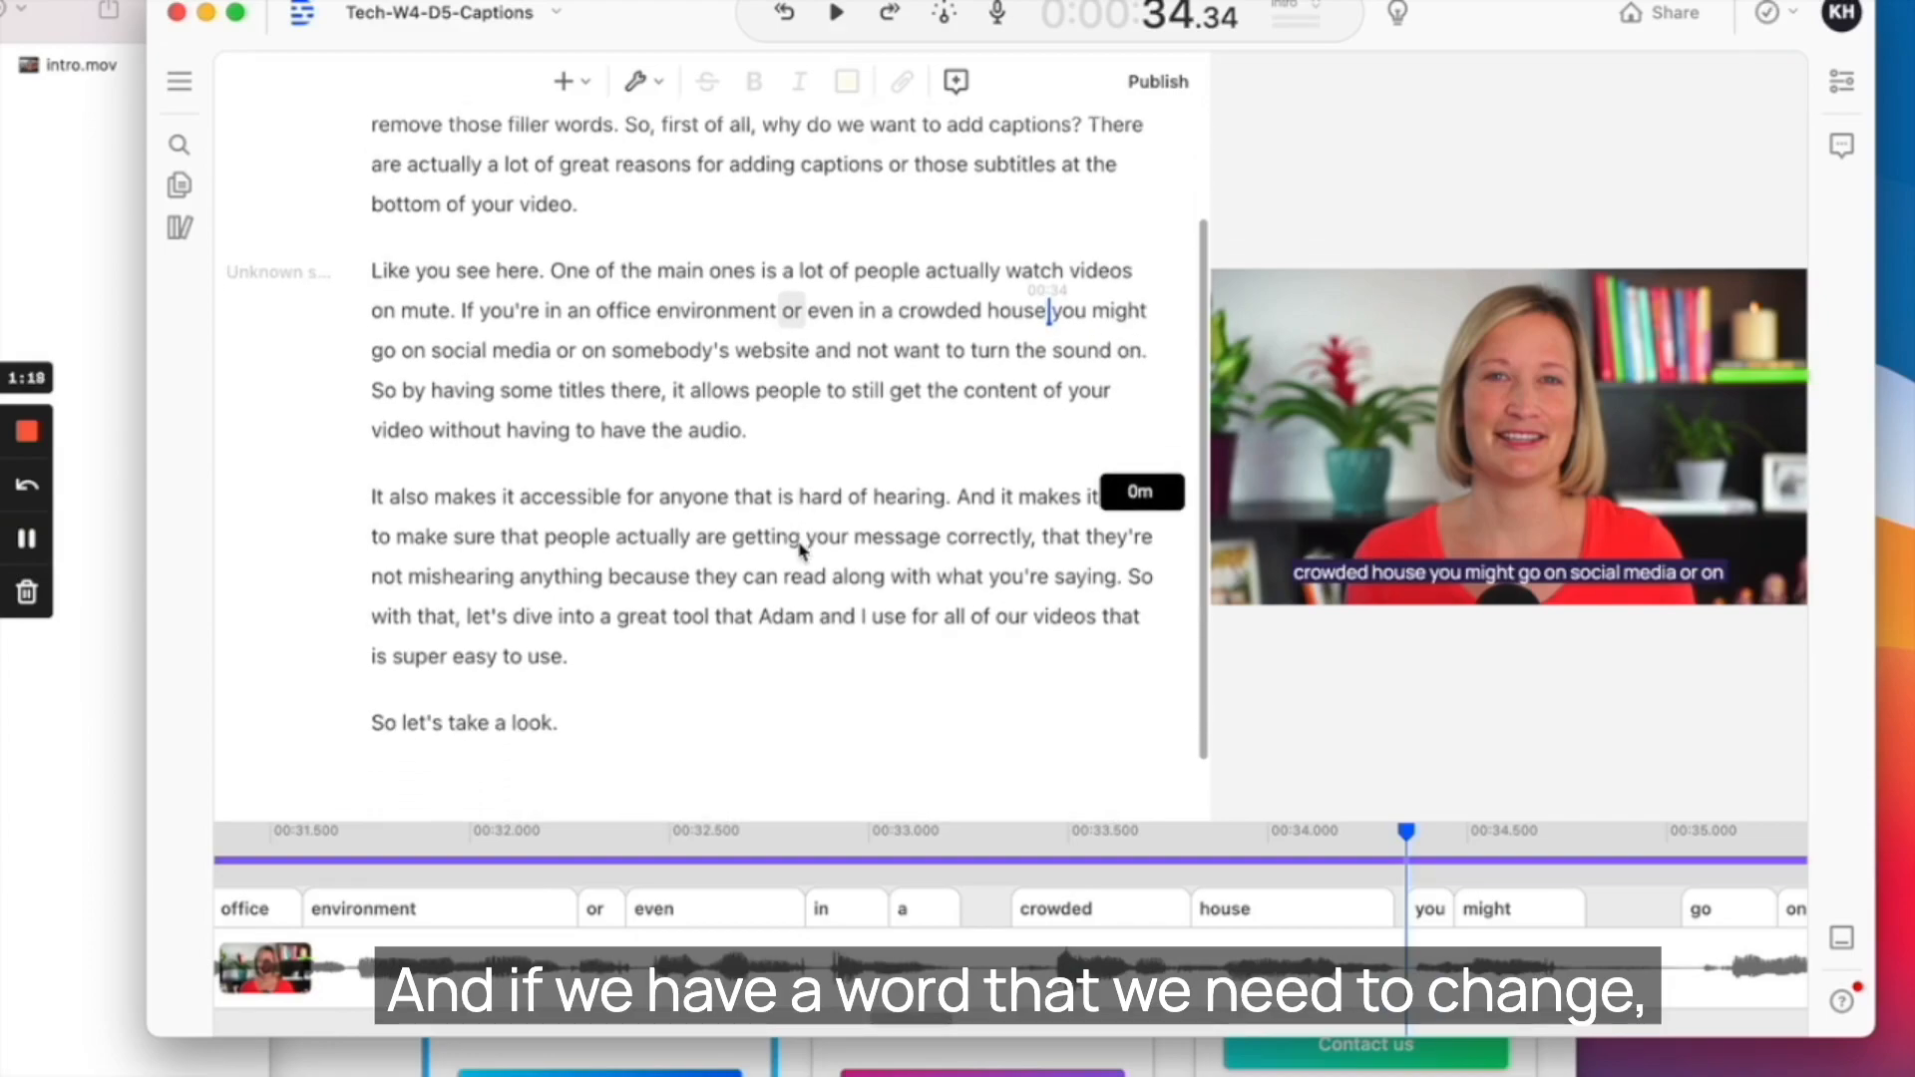
pyautogui.doubleClick(788, 616)
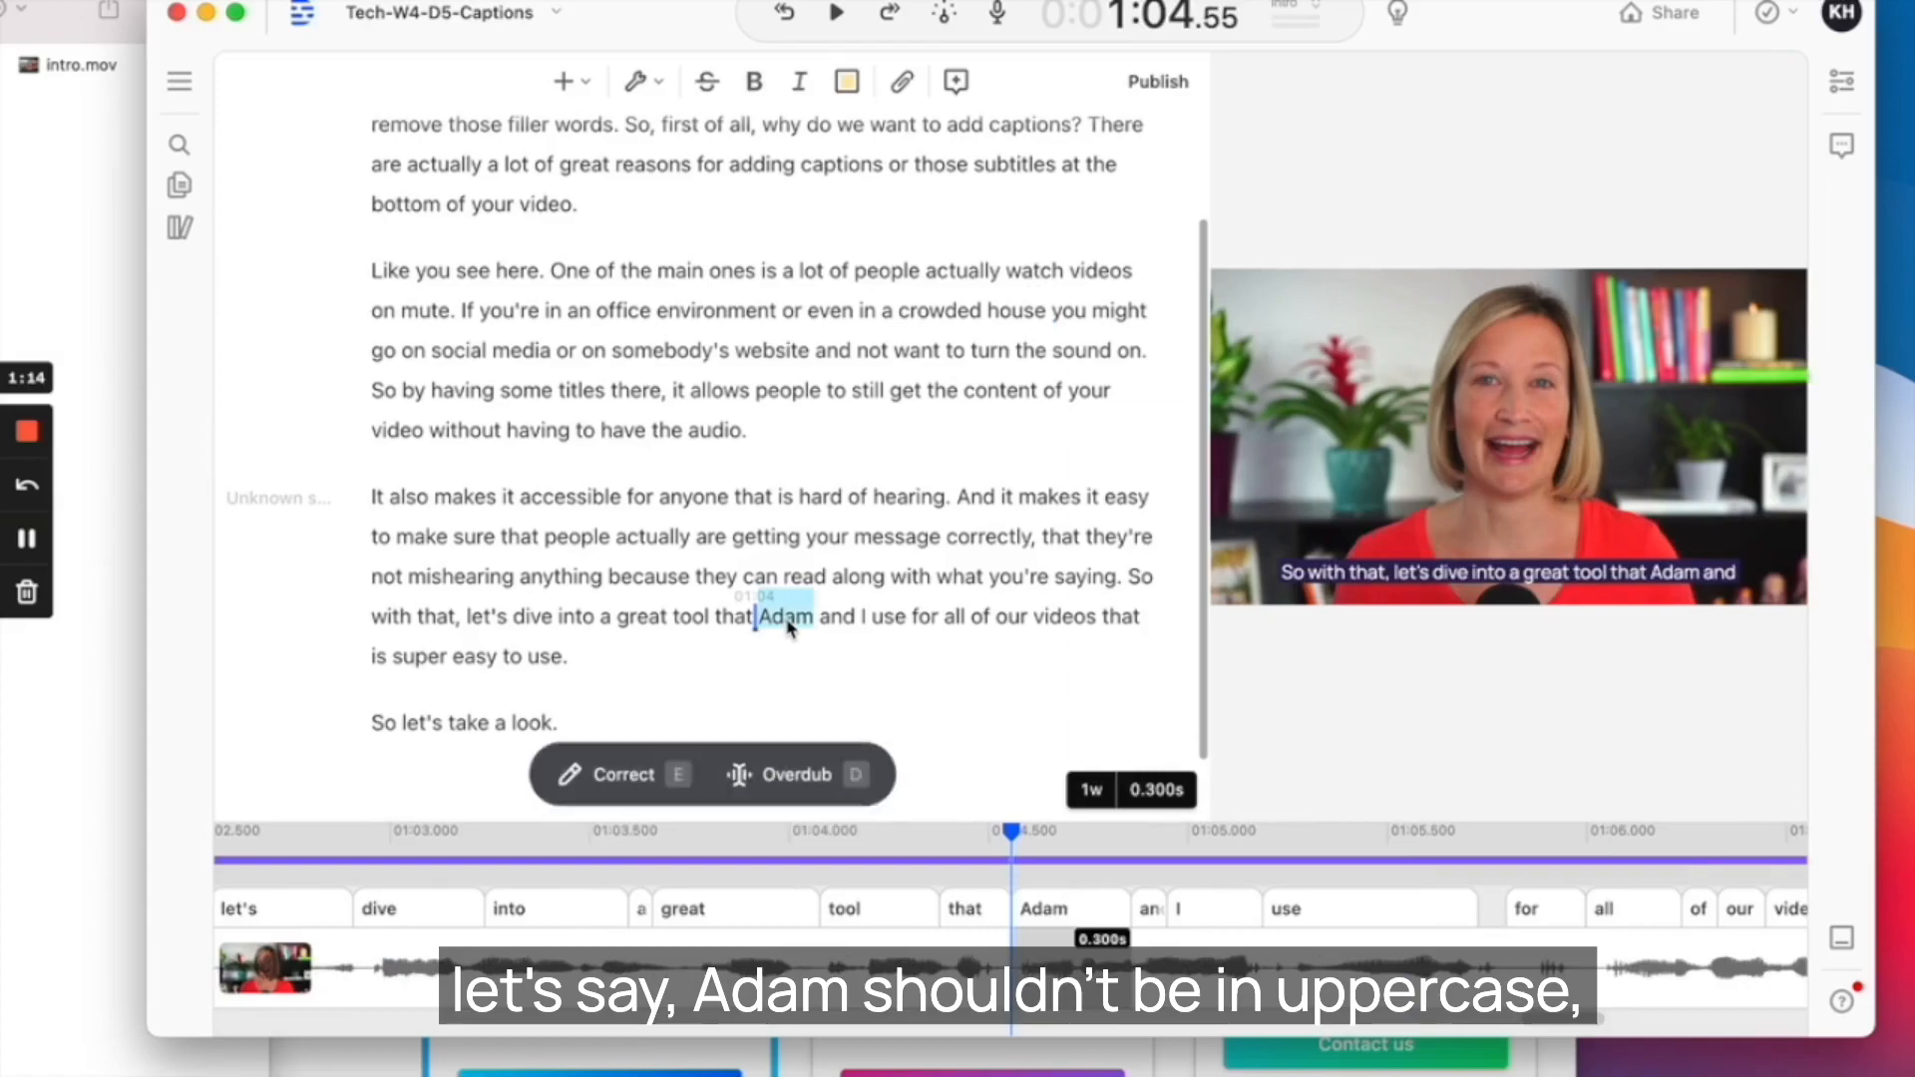
pyautogui.click(623, 784)
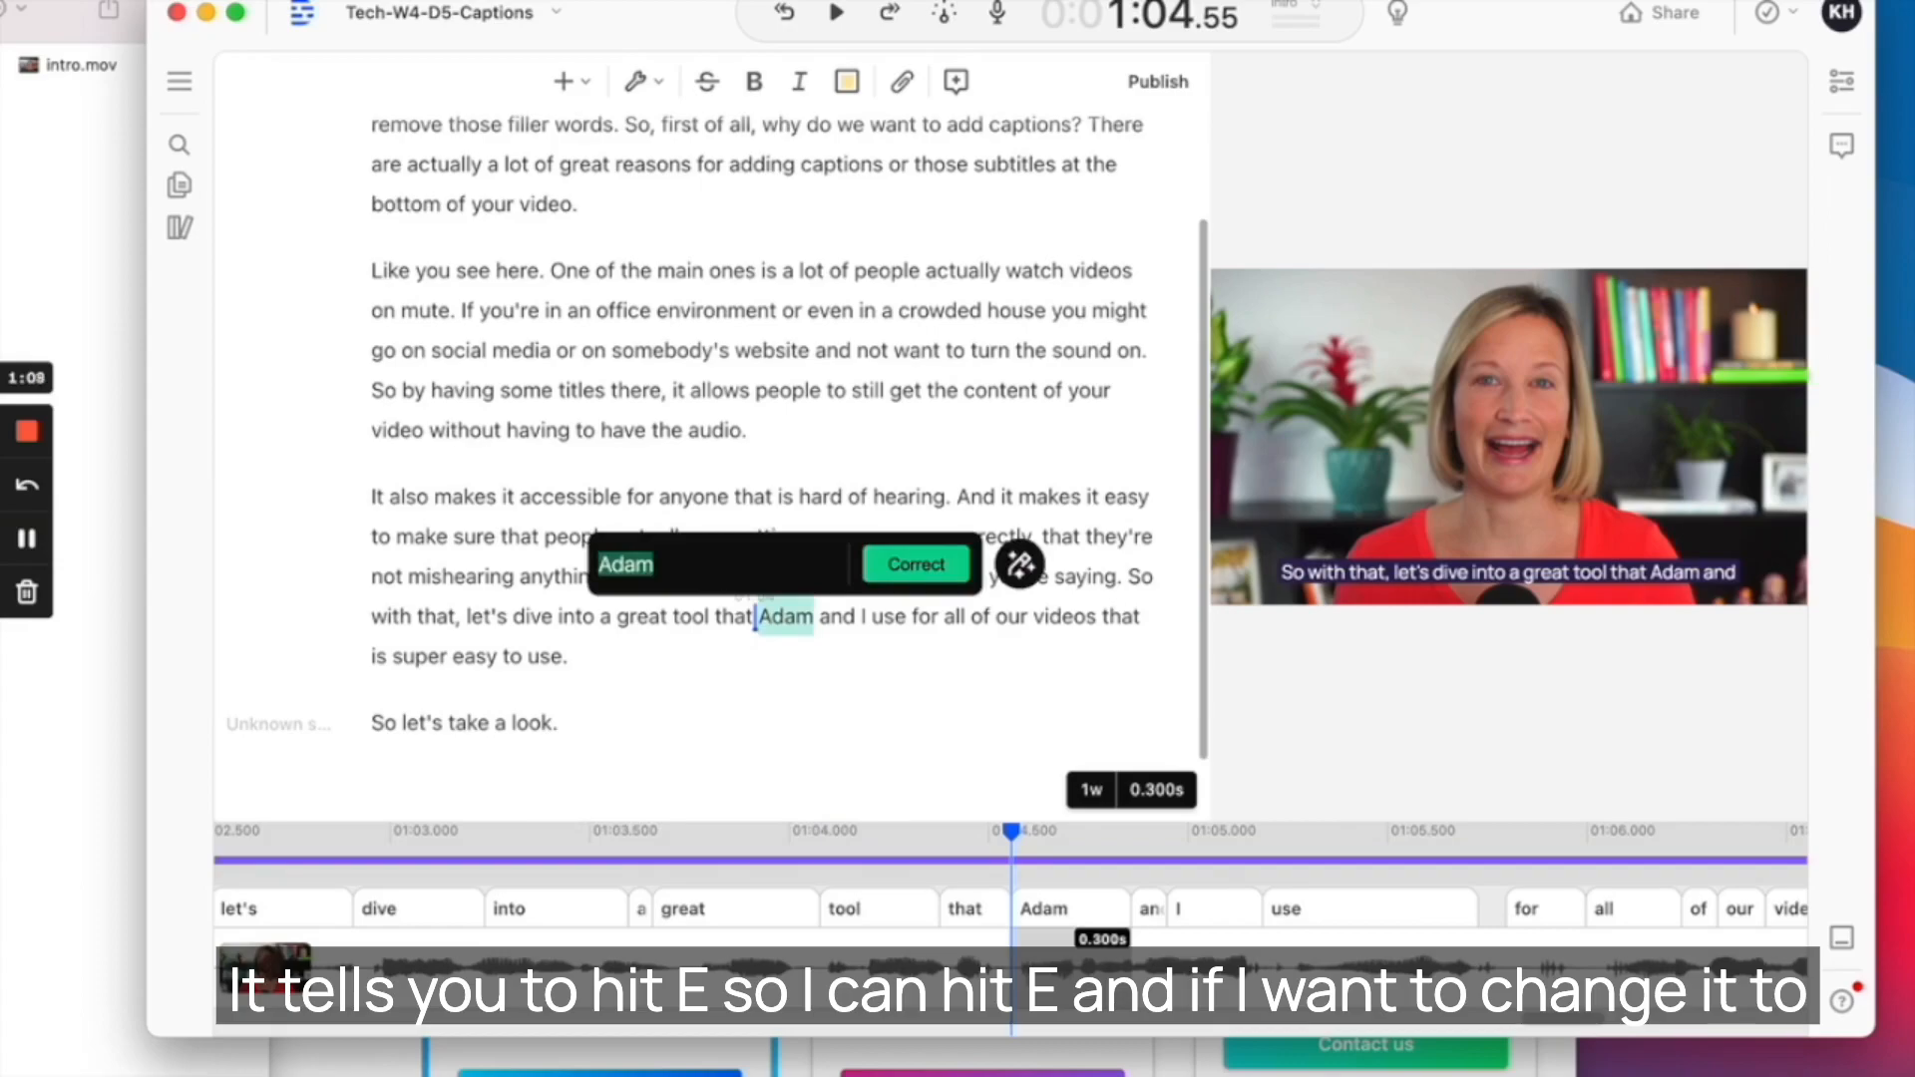
pyautogui.write('Owen')
pyautogui.click(902, 565)
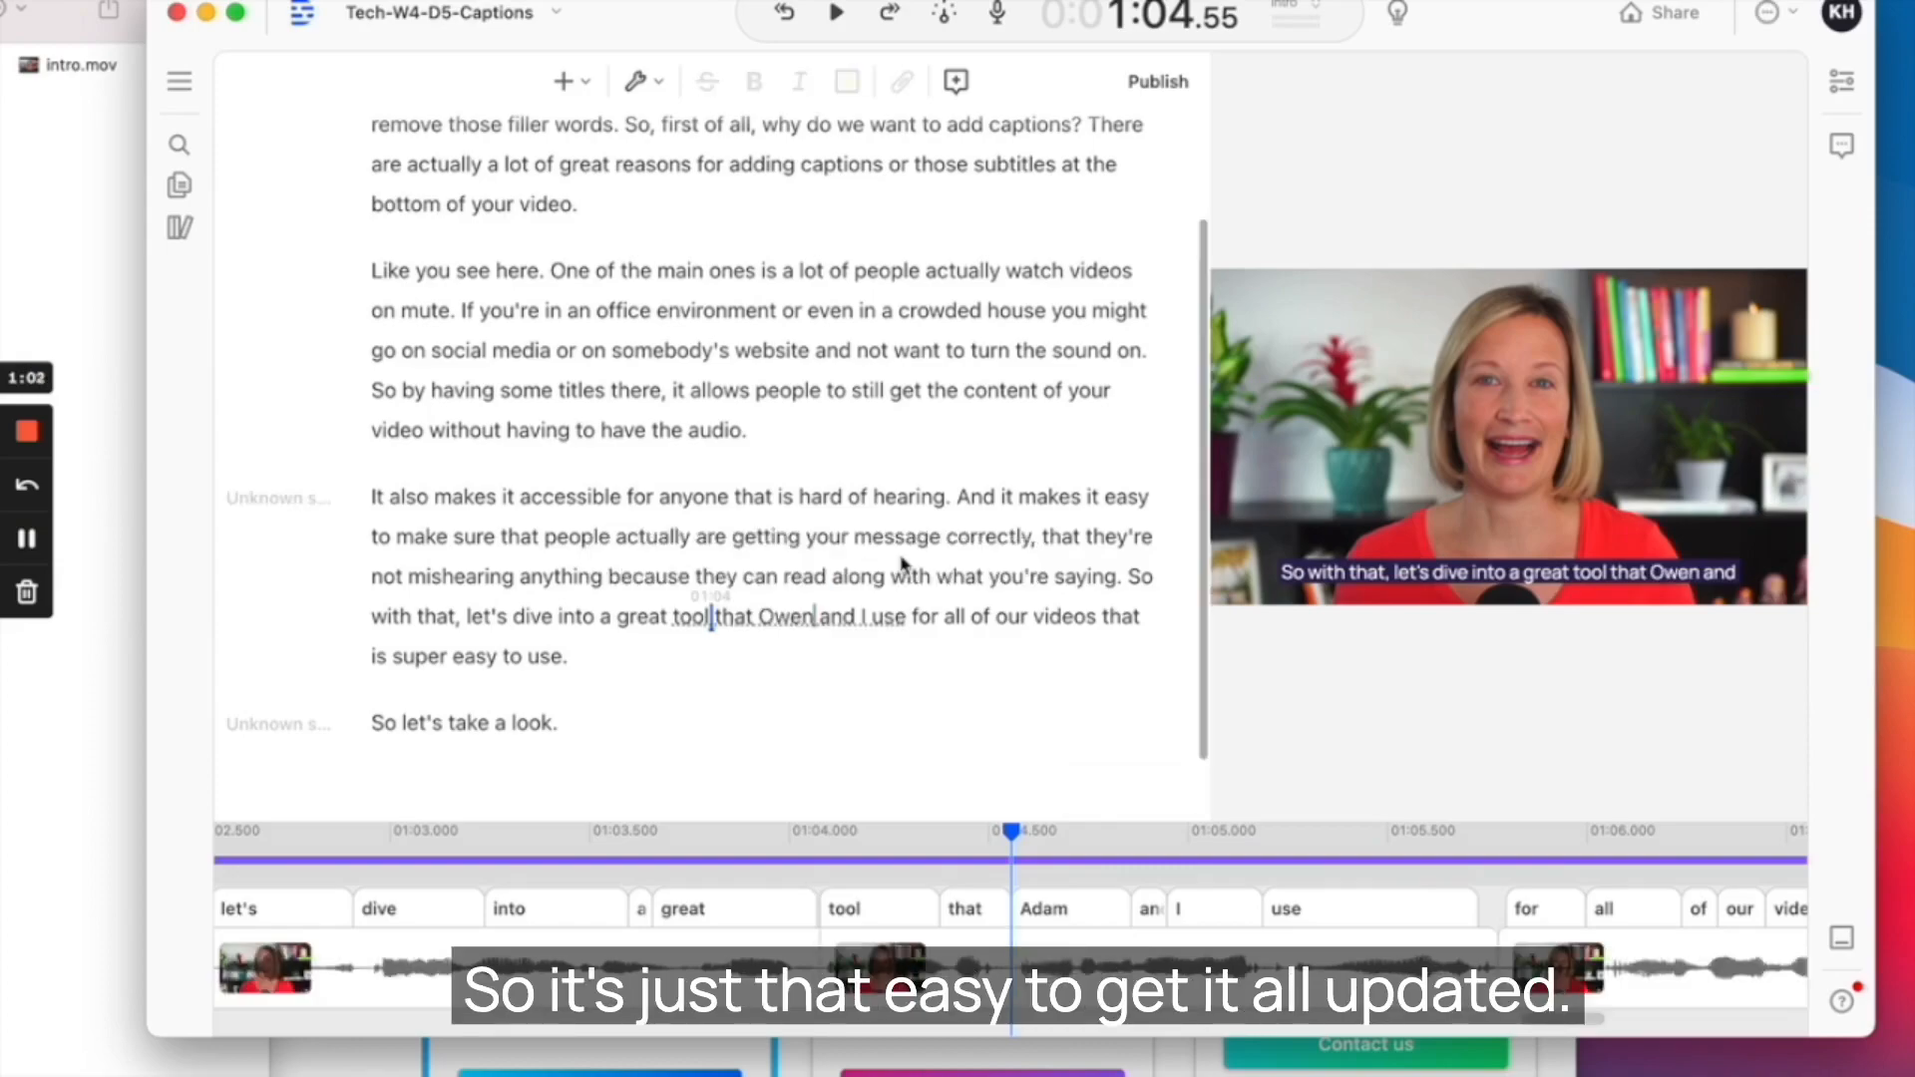